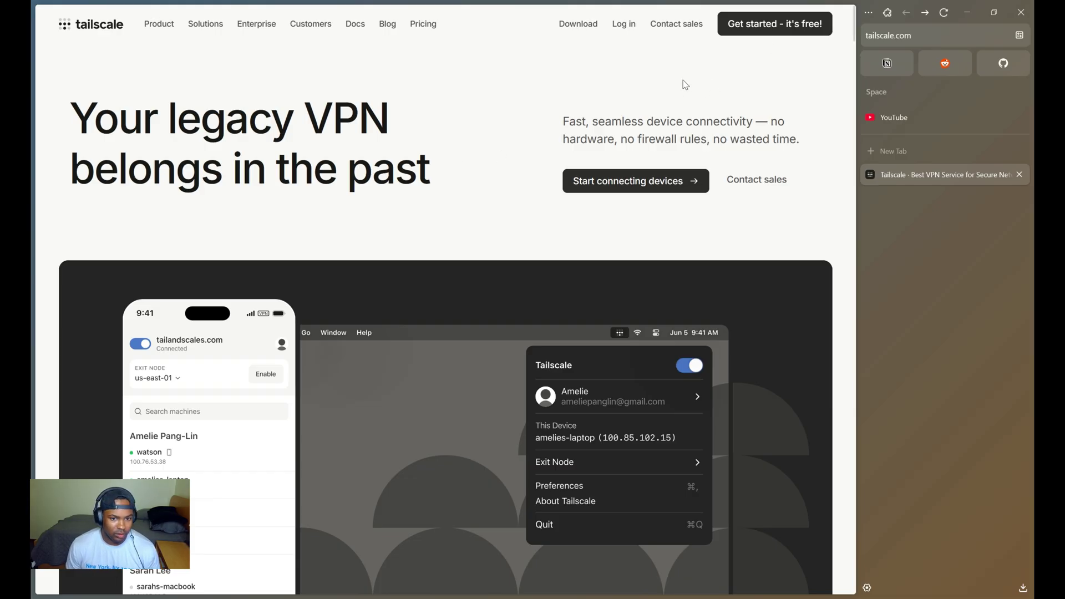
# Step: Sign up with Google, then answer the survey: Personal or At-Home Use, IT role, no VPN
pyautogui.click(770, 33)
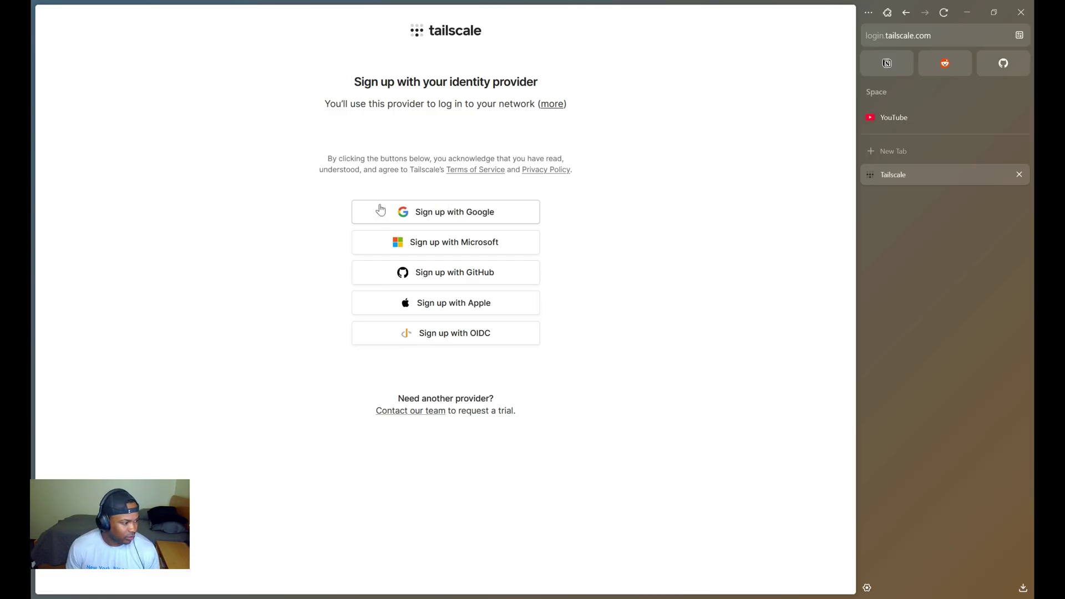
pyautogui.click(382, 211)
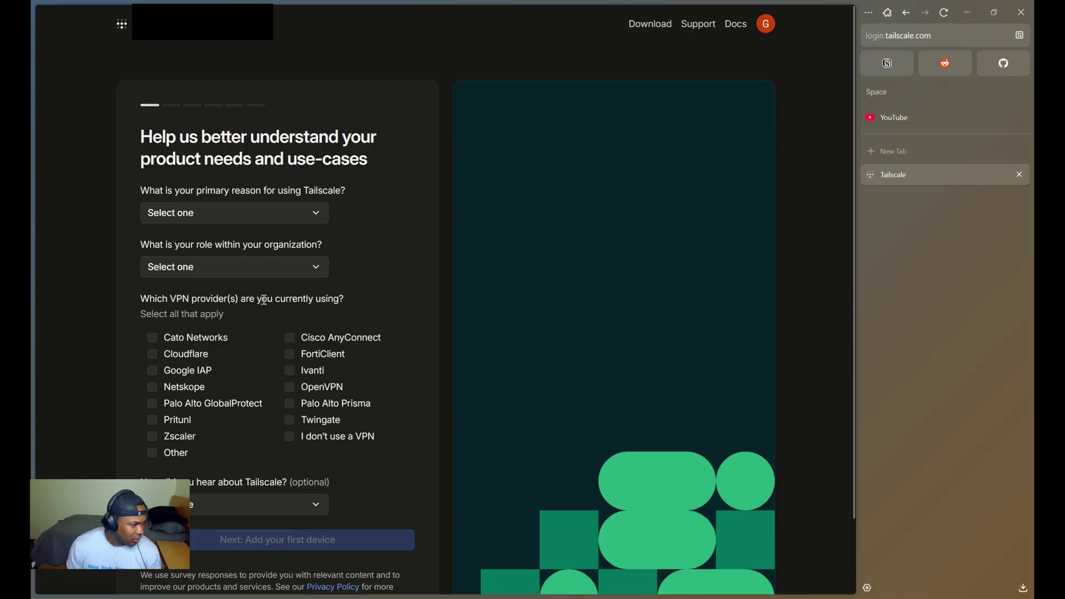
pyautogui.click(239, 214)
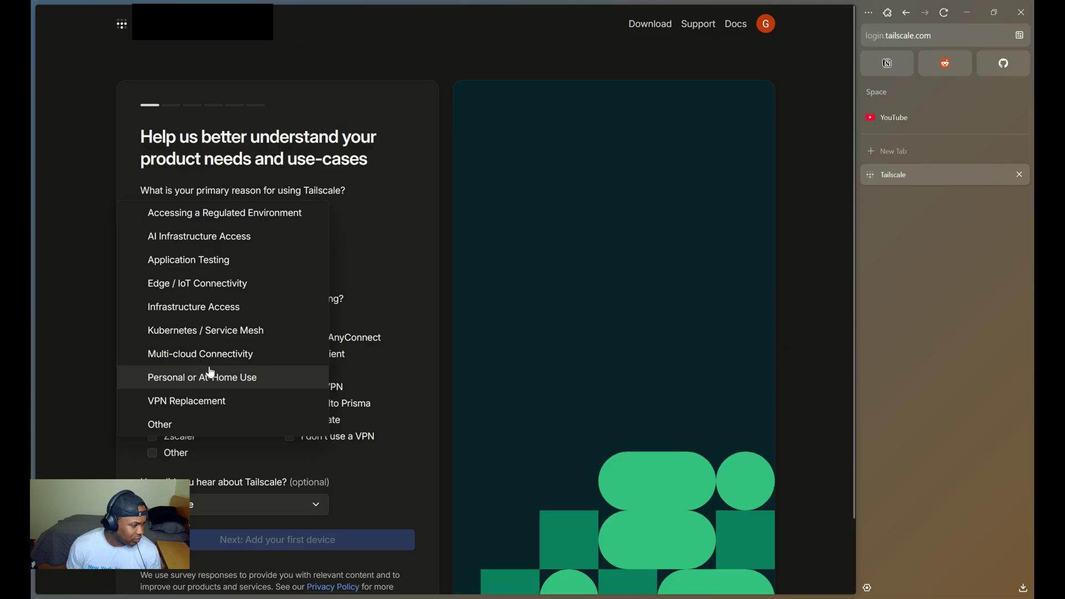
pyautogui.click(247, 379)
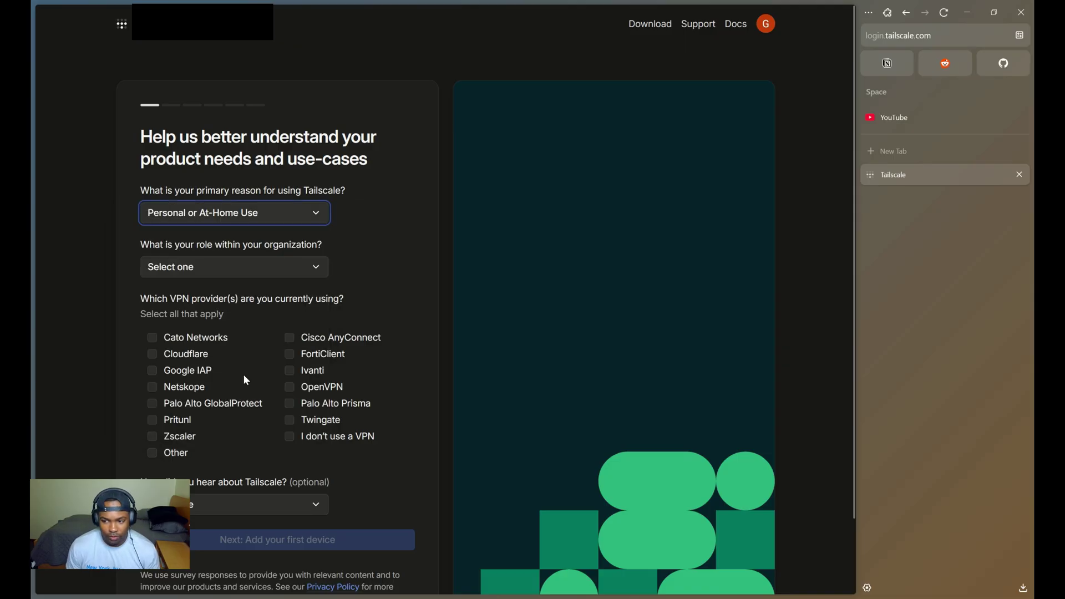
pyautogui.click(232, 275)
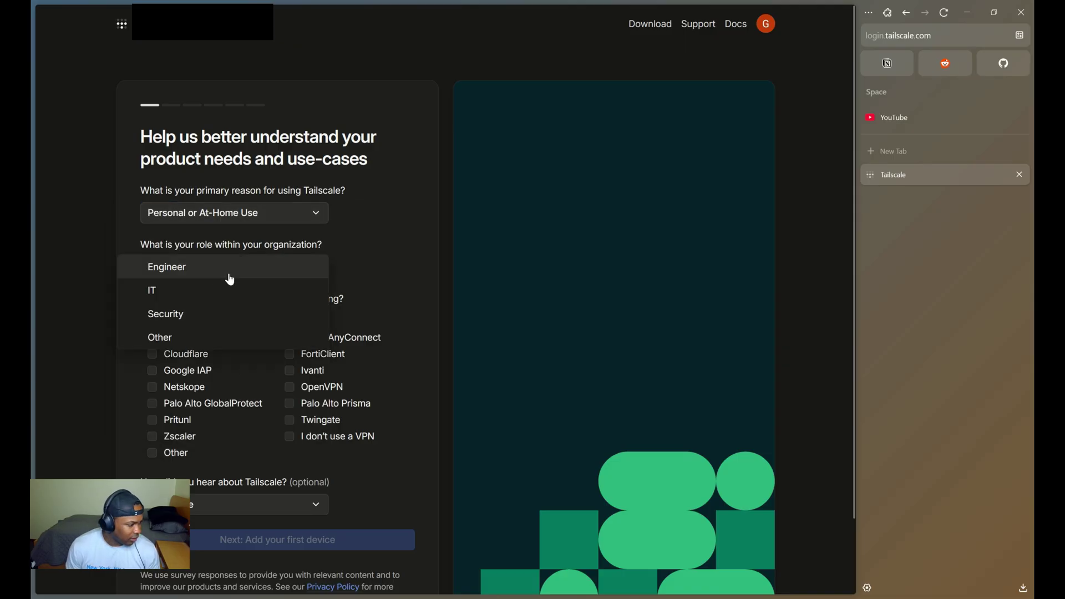
pyautogui.click(207, 297)
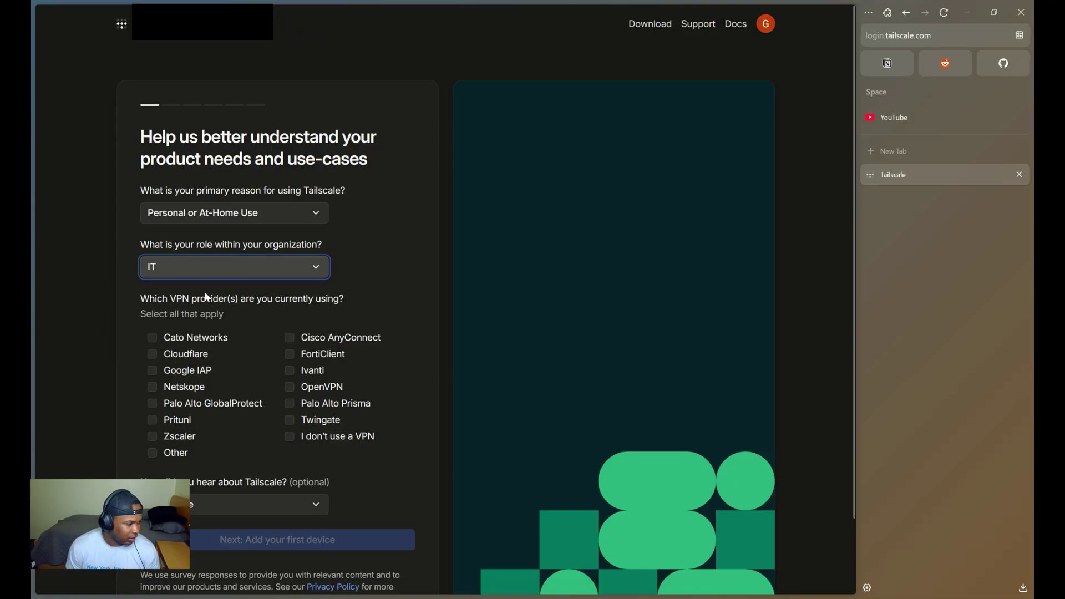
pyautogui.click(291, 439)
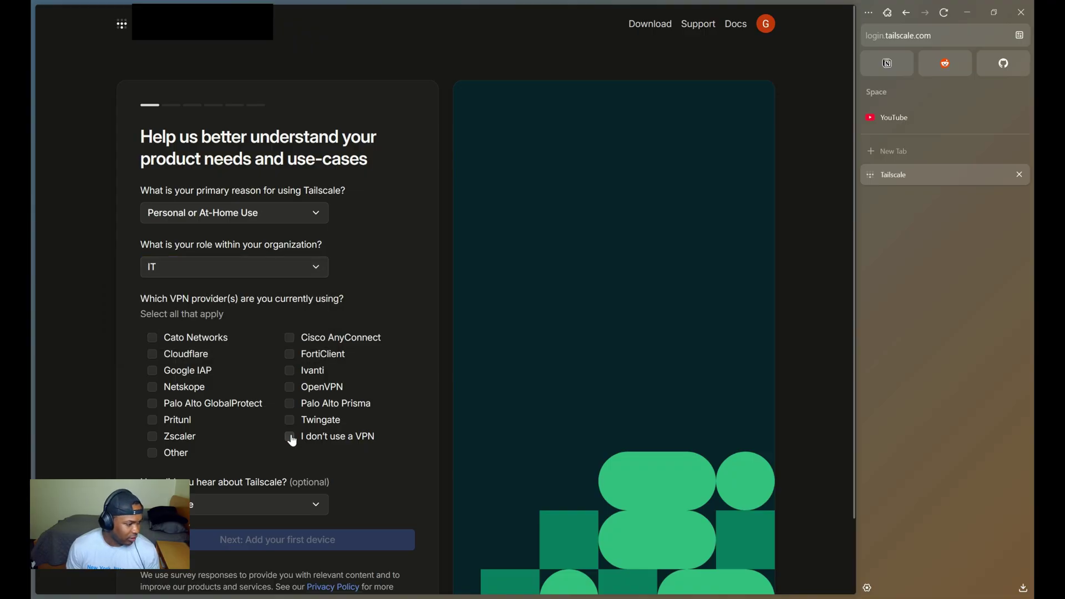
pyautogui.scroll(-1, 184, 399)
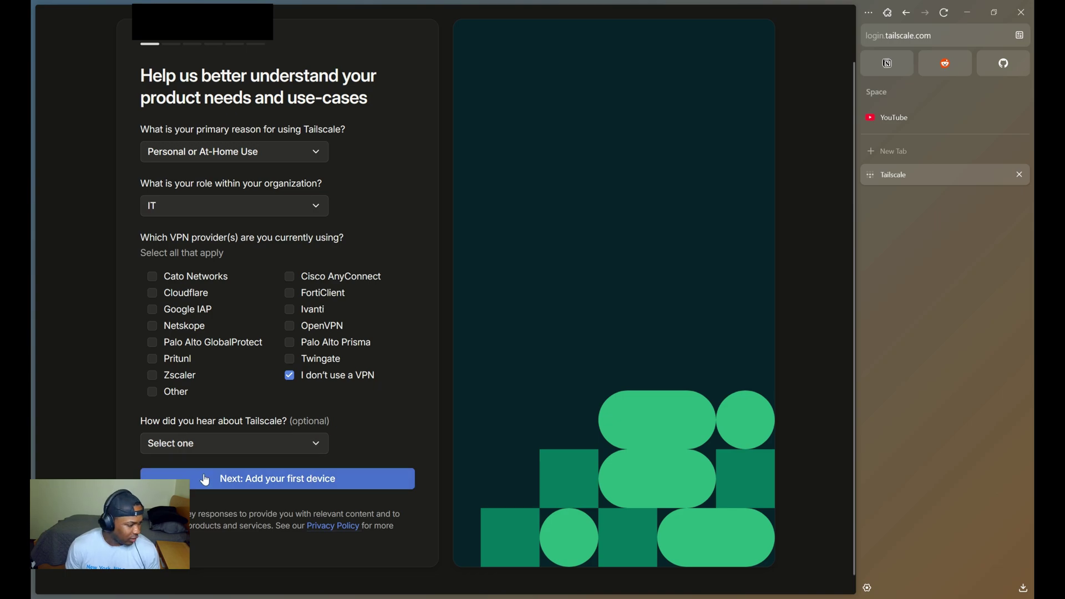
pyautogui.click(278, 482)
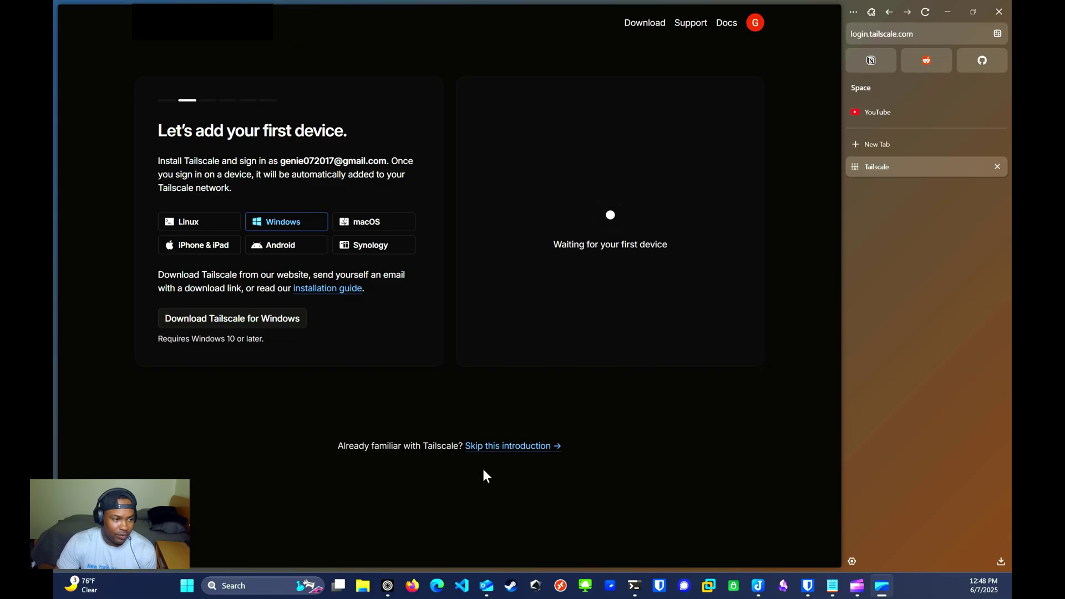
# Step: Show the Linux install instructions and copy the curl install-script command
pyautogui.click(172, 225)
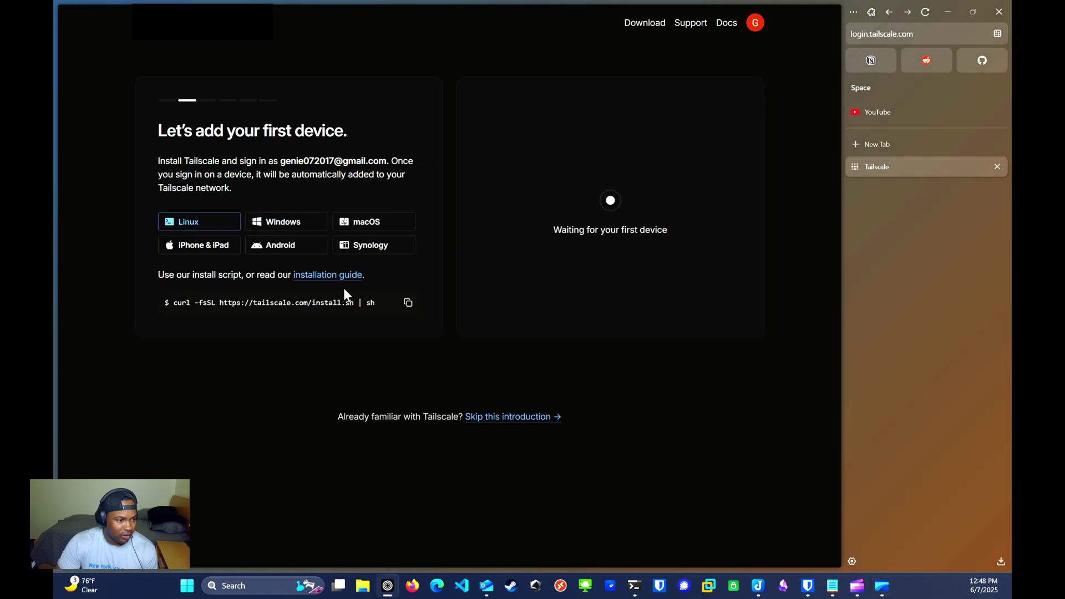
pyautogui.click(408, 303)
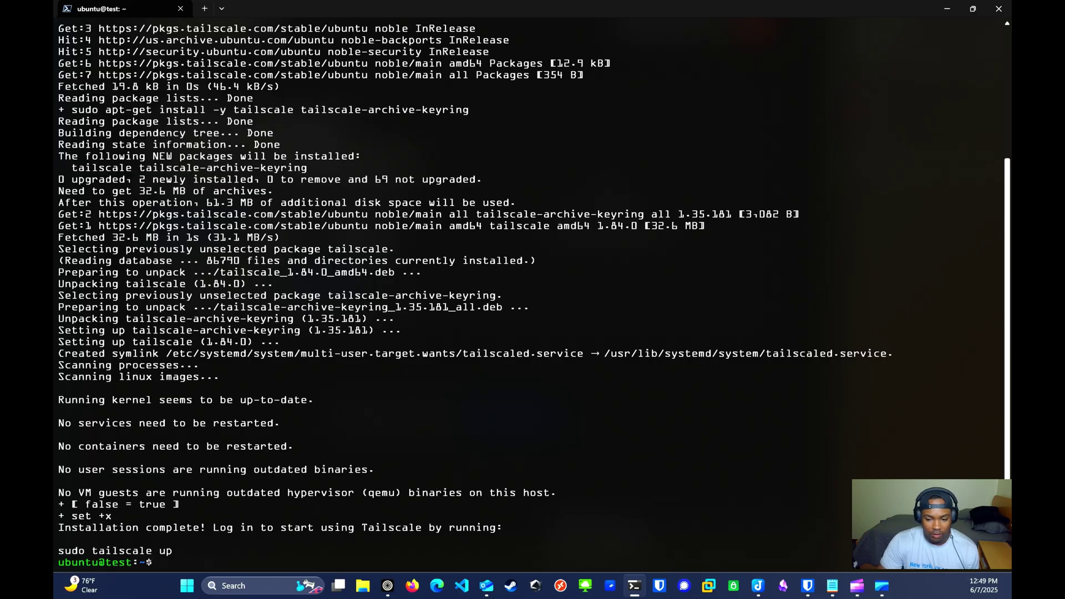
# Step: Run 'sudo tailscale up --advertise-routes 192.168.20.0/25' in the Ubuntu terminal to get an auth link
pyautogui.hotkey('alt', 'Tab')
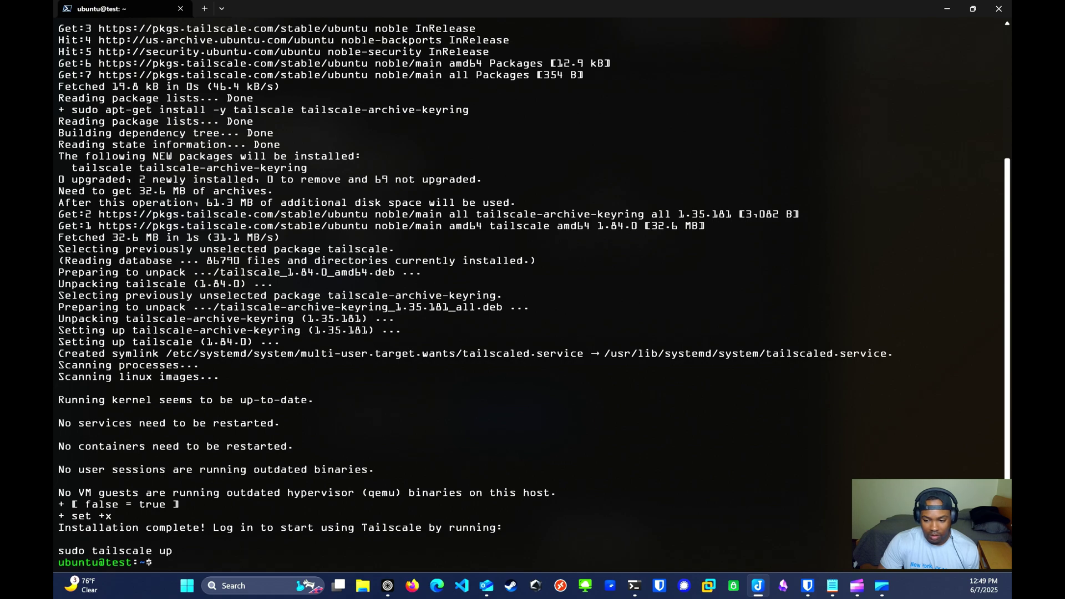
pyautogui.click(605, 410)
pyautogui.hotkey('ctrl', 'v')
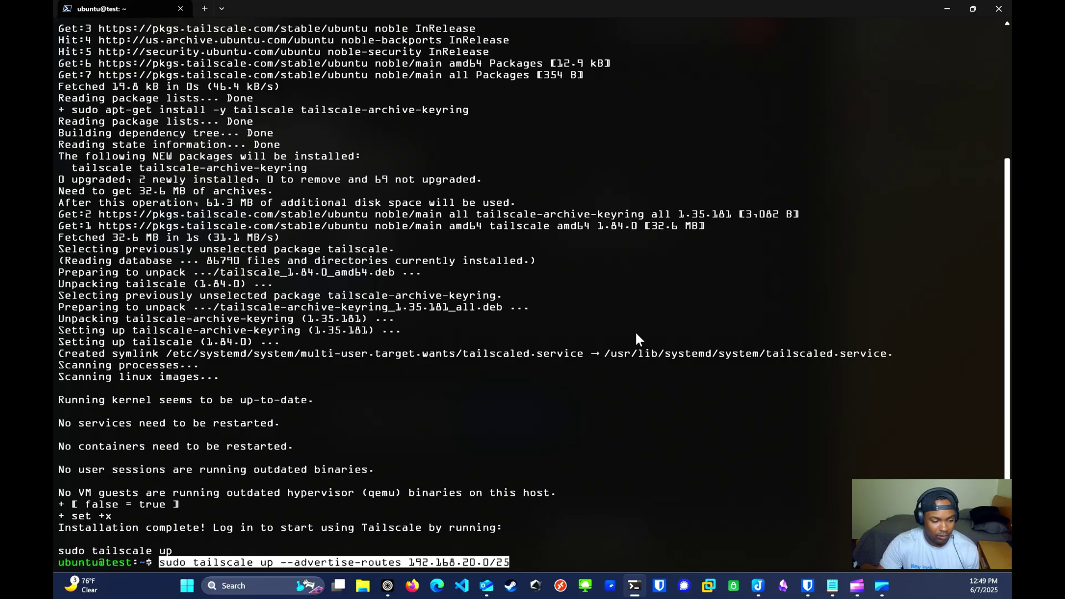
pyautogui.press('Return')
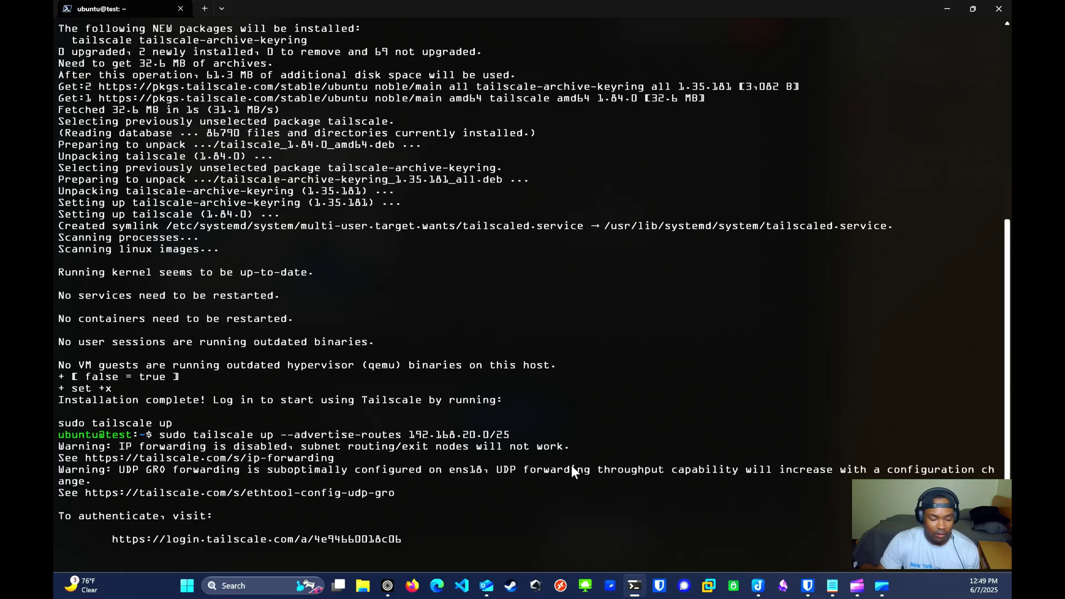
# Step: Open the copied authentication link in the browser and connect the Ubuntu device 'test'
pyautogui.click(387, 586)
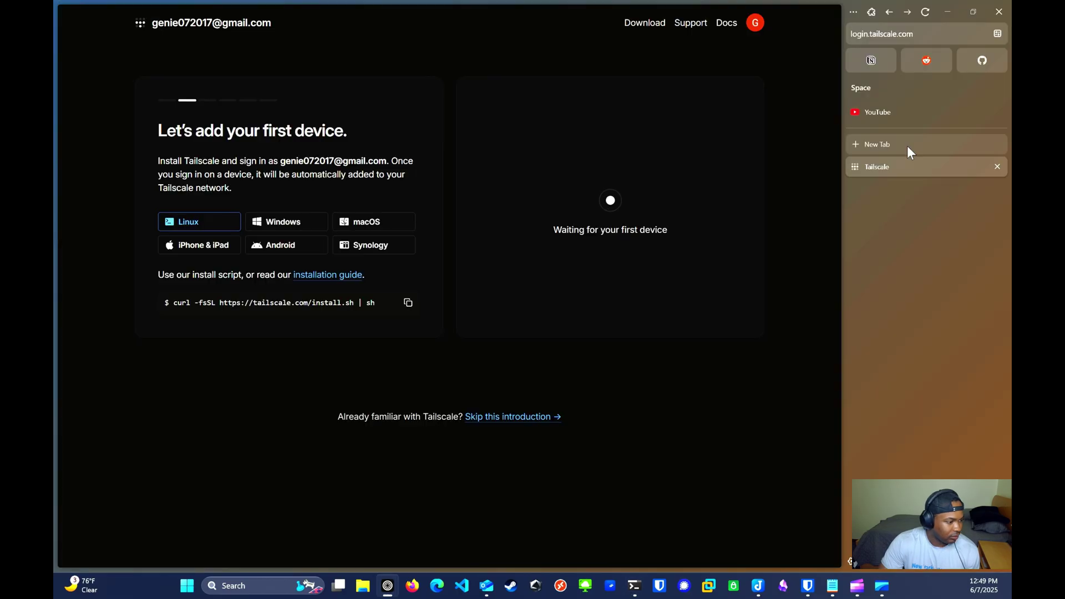
pyautogui.hotkey('ctrl', 'l')
pyautogui.click(877, 31)
pyautogui.rightClick(877, 32)
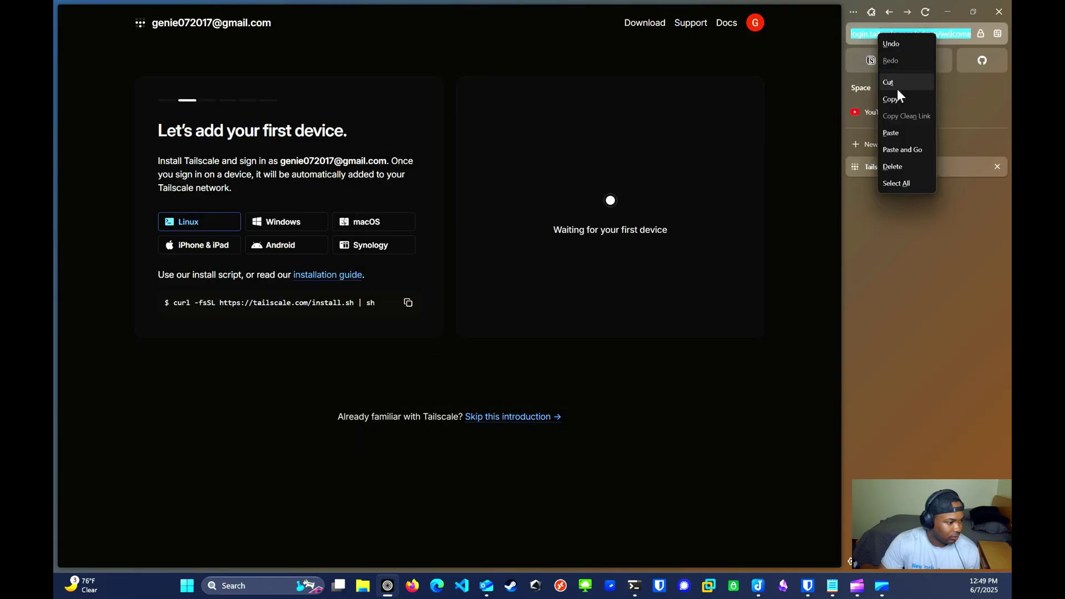
pyautogui.click(902, 149)
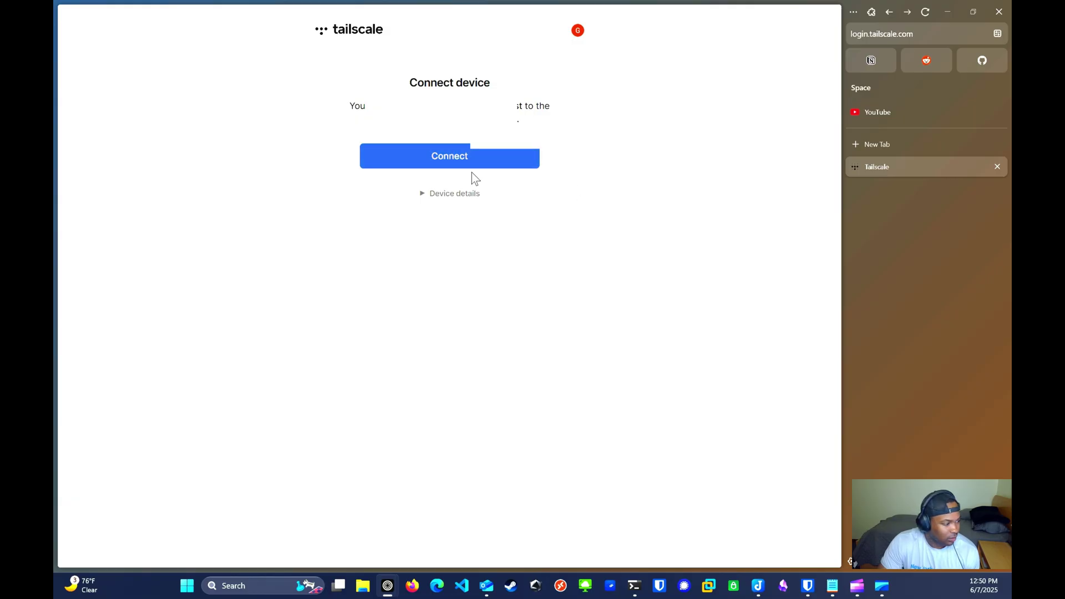
pyautogui.click(486, 161)
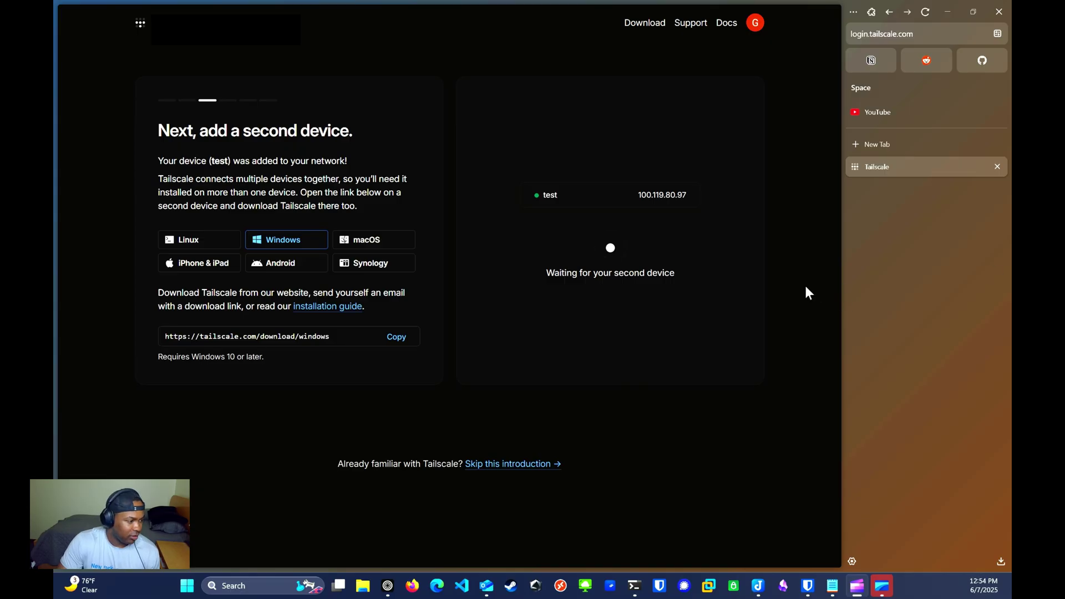
# Step: Look up the Ethernet 4 IPv4 address (192.168.8.163) in PowerShell
pyautogui.click(634, 585)
pyautogui.hotkey('ctrl', 'v')
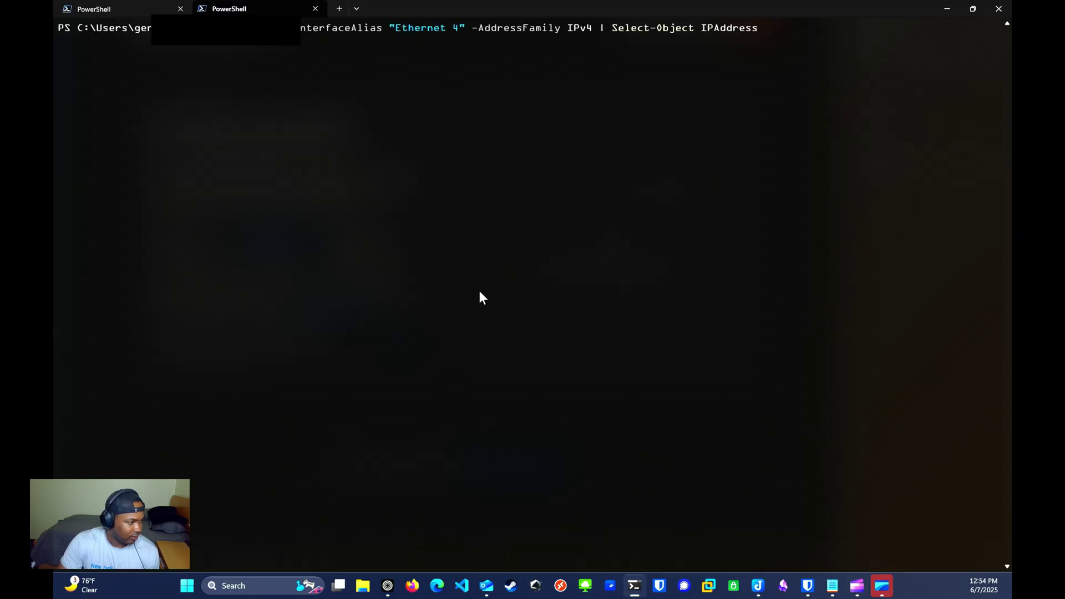
pyautogui.press('Return')
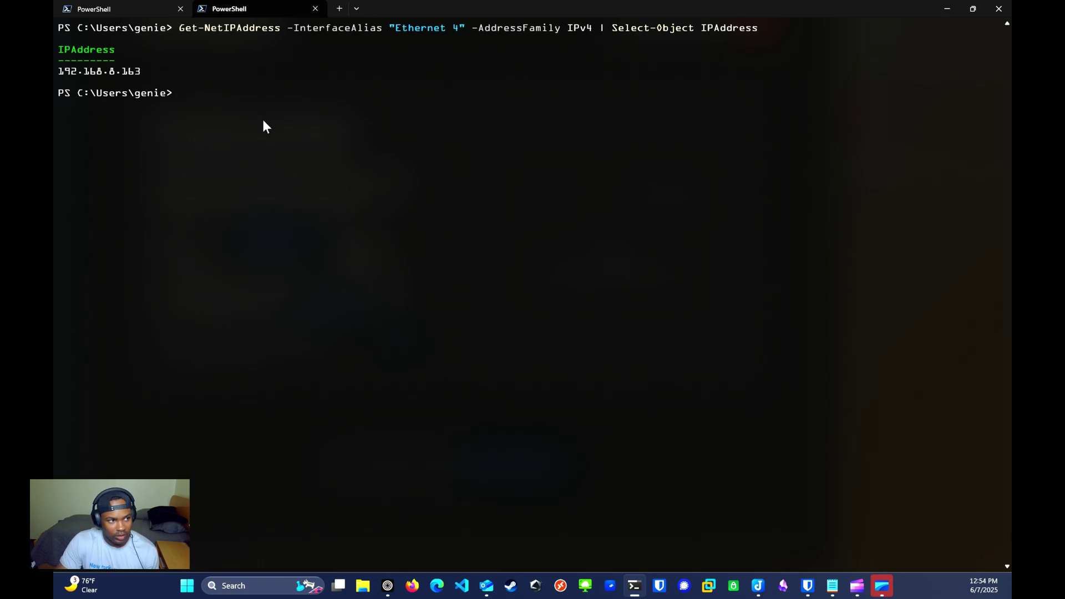
# Step: Ping 192.168.20.66 to confirm it is not yet reachable, then return to the Tailscale page
pyautogui.write('ping 192.168.20.66')
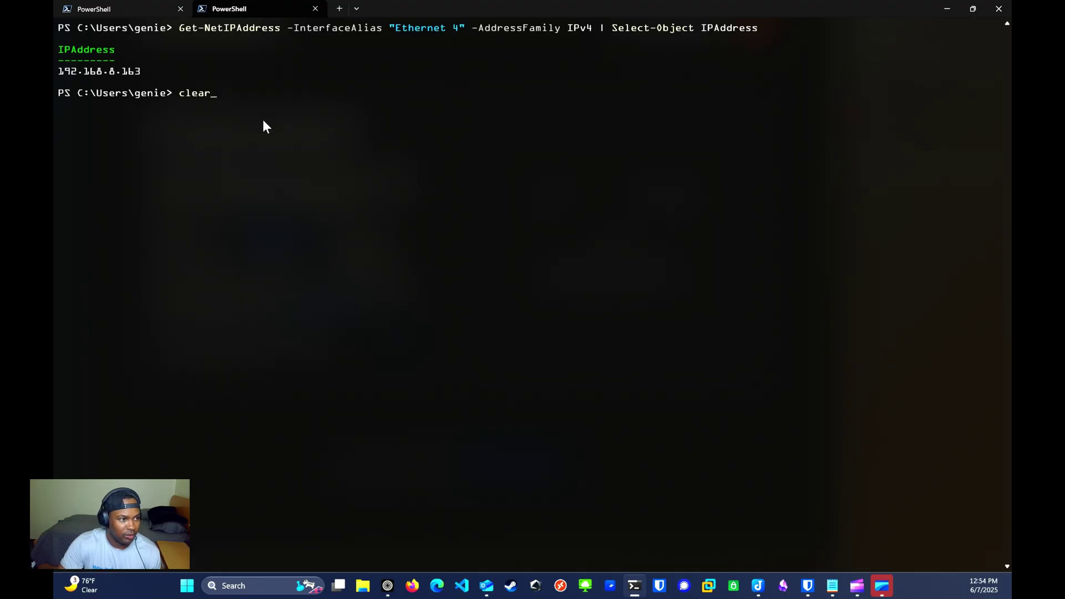
pyautogui.press('Return')
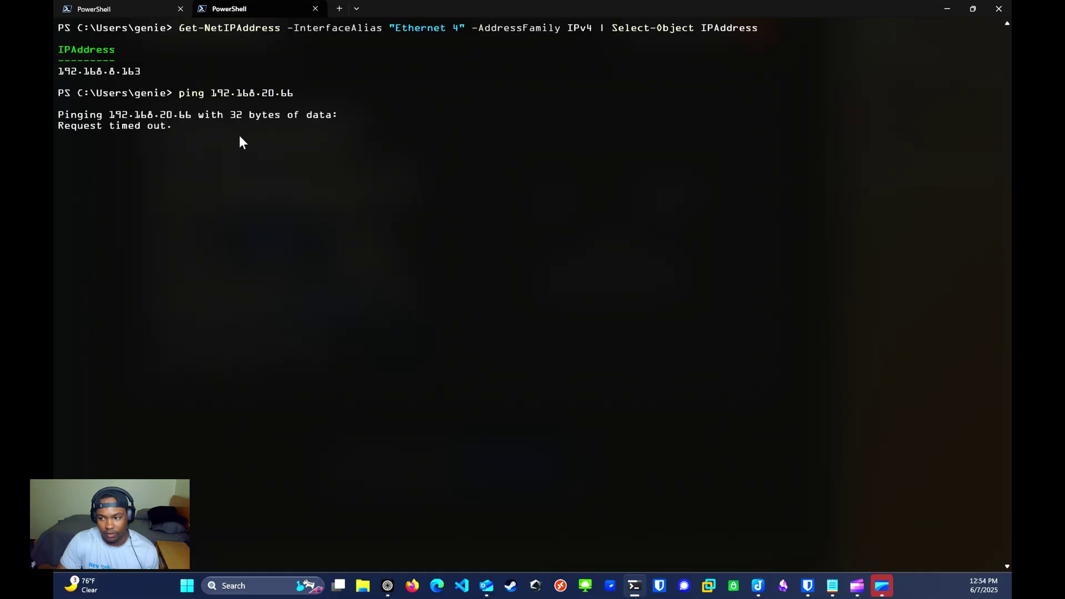
pyautogui.moveTo(388, 584)
pyautogui.click(395, 551)
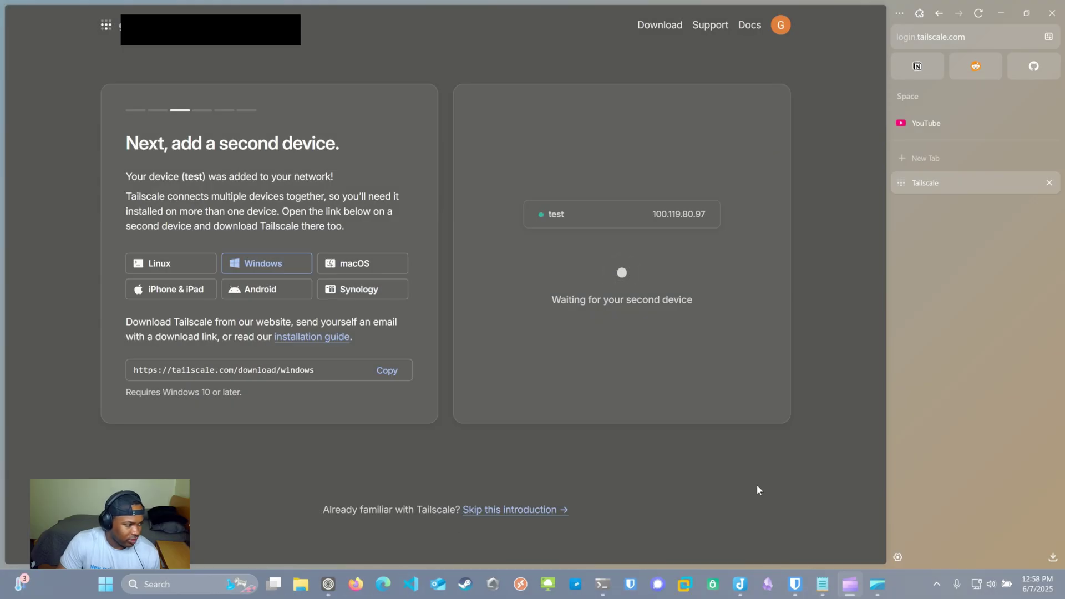
# Step: Log the Windows PC genie-asus into Tailscale from its tray icon and connect it
pyautogui.click(936, 585)
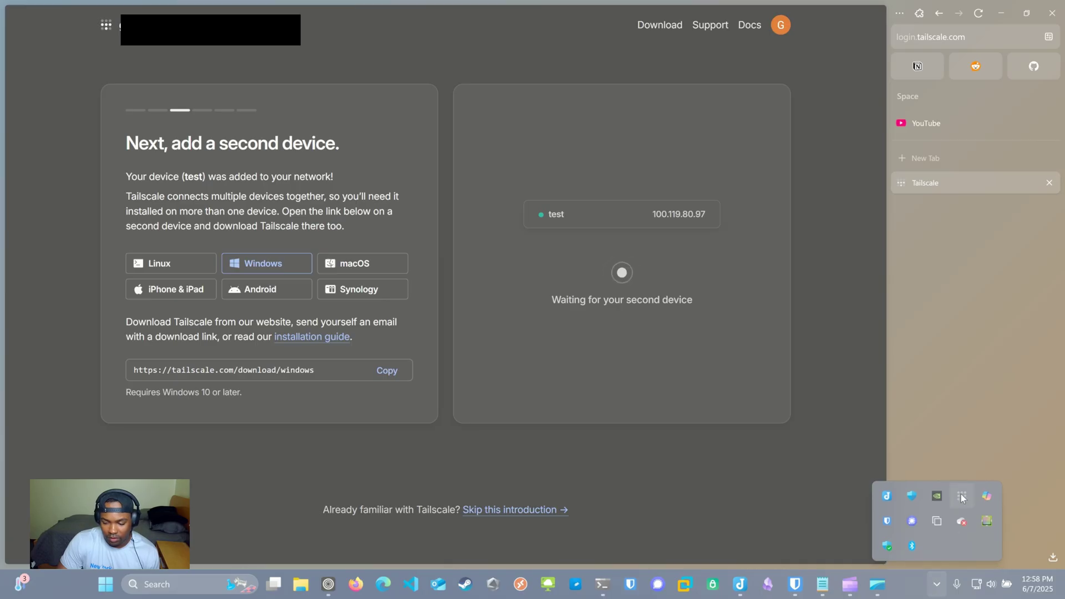
pyautogui.click(961, 498)
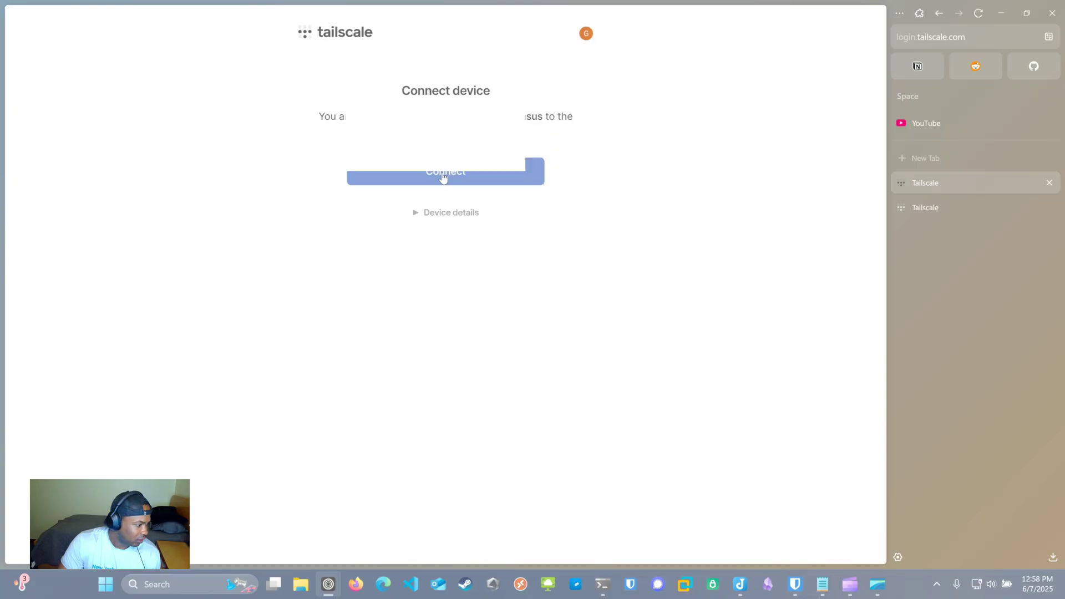
pyautogui.click(442, 177)
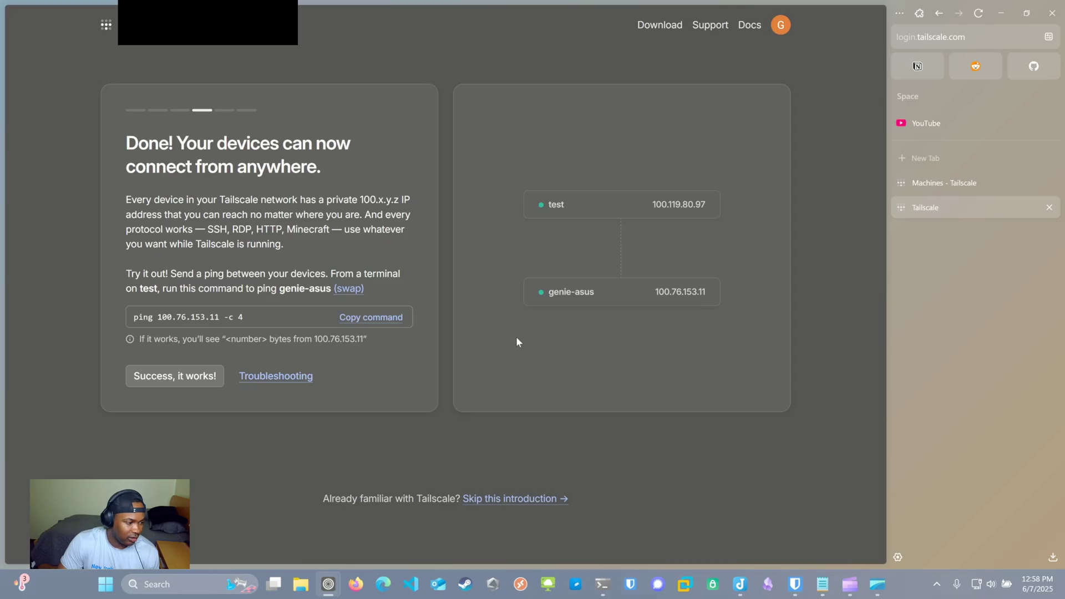
# Step: Continue to the admin console's Machines list and check test's subnet route awaiting approval
pyautogui.click(157, 386)
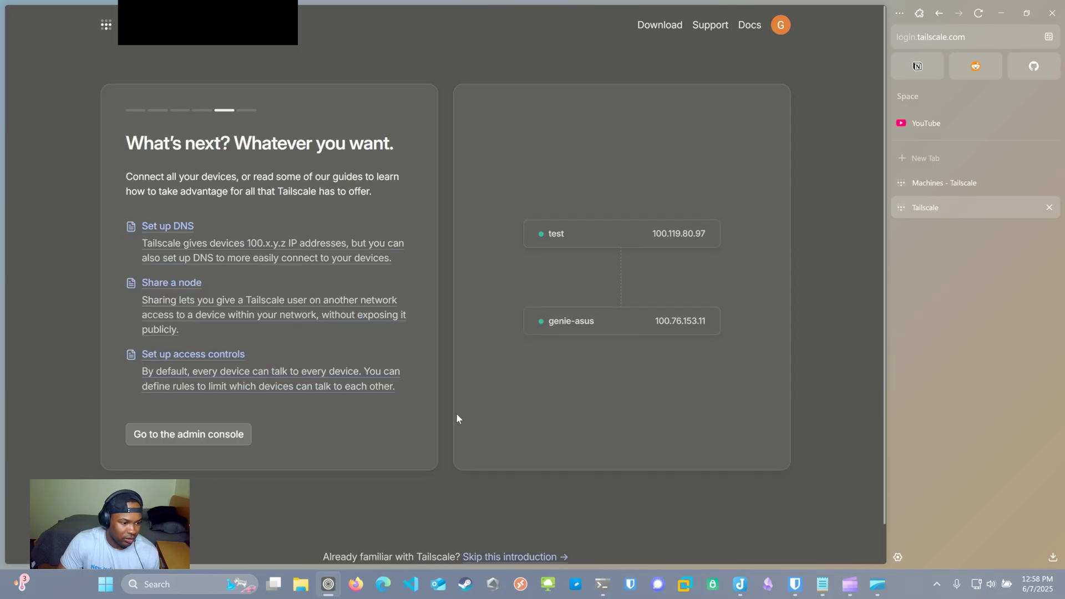
pyautogui.click(185, 441)
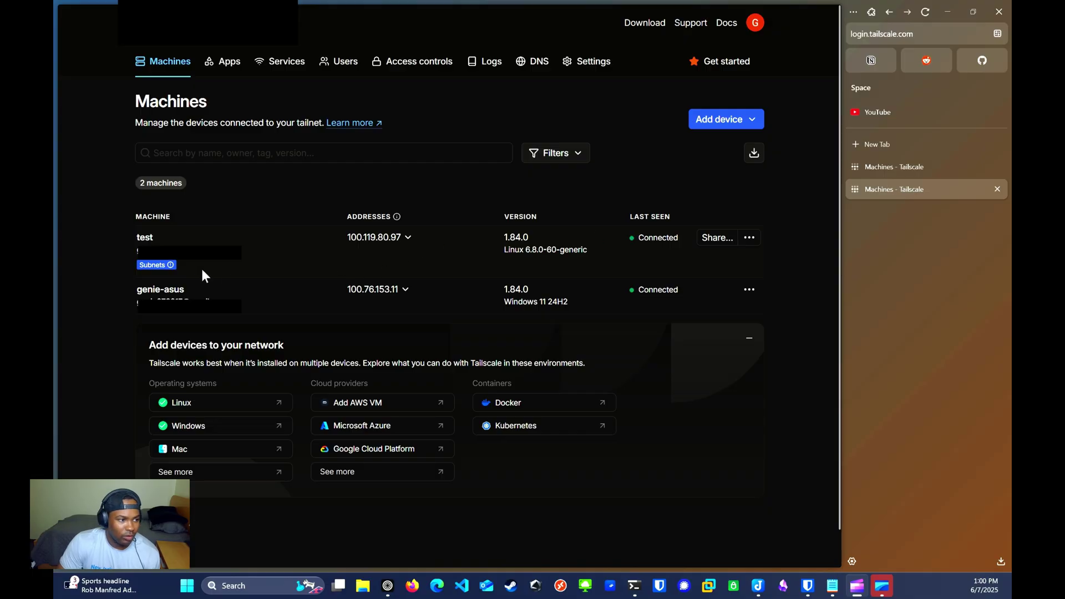
pyautogui.moveTo(169, 267)
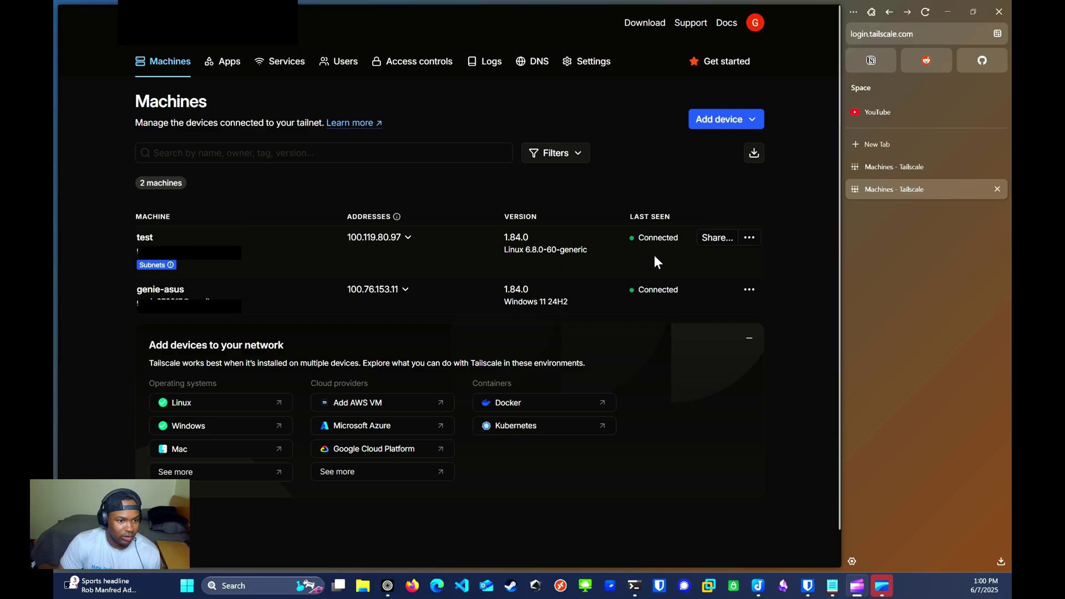
# Step: Check and save the 192.168.20.0/25 route in the test machine's route settings
pyautogui.click(754, 241)
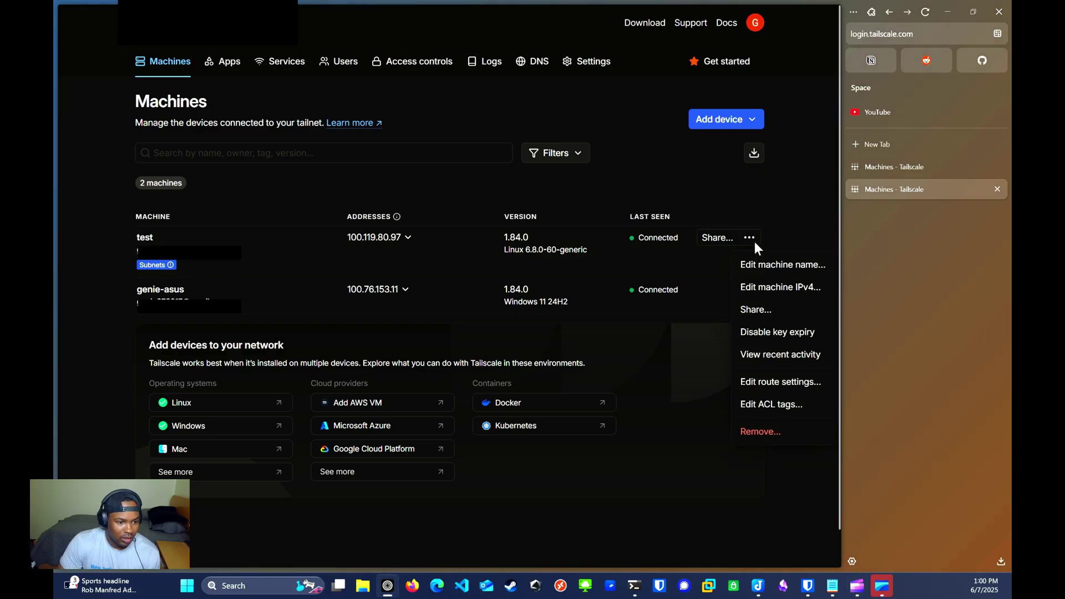
pyautogui.click(765, 383)
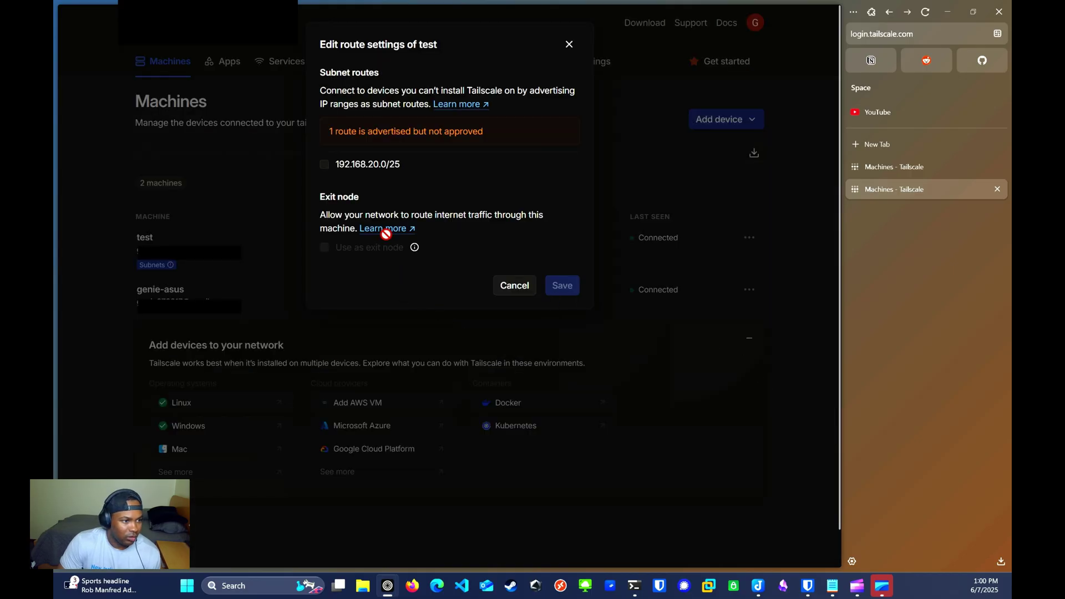
pyautogui.click(352, 166)
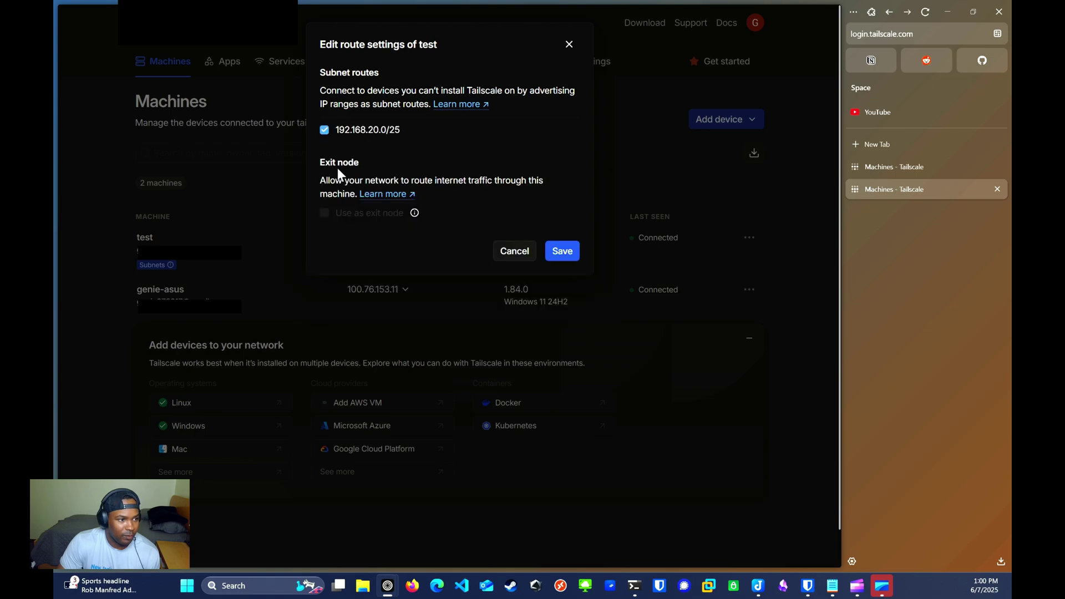
pyautogui.click(563, 253)
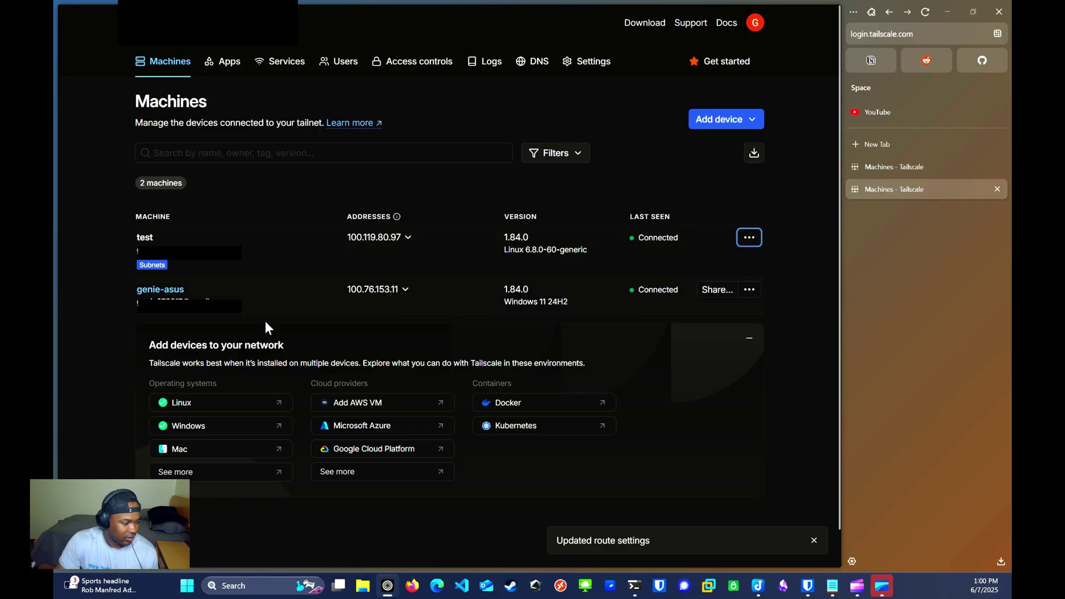
# Step: Rerun ping 192.168.20.66 in PowerShell, now getting 4 of 4 replies
pyautogui.click(634, 585)
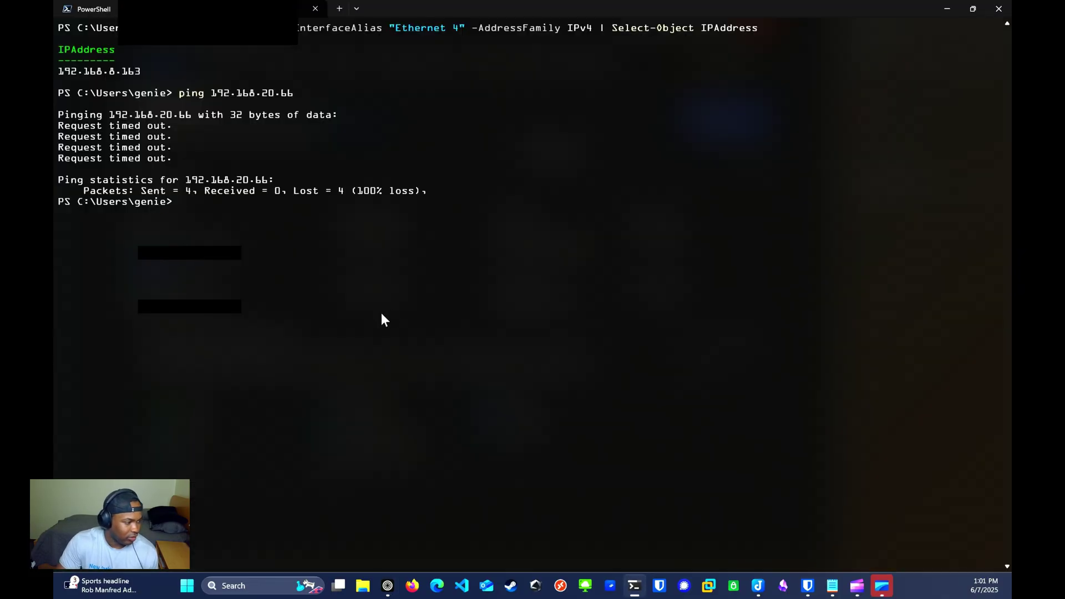
pyautogui.press('Up')
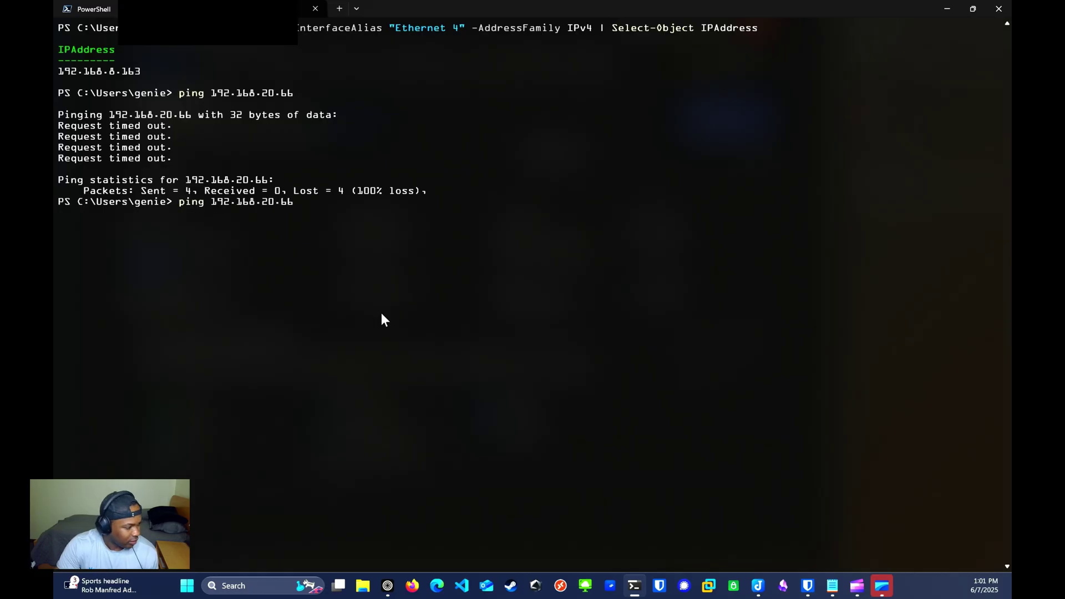
pyautogui.press('Return')
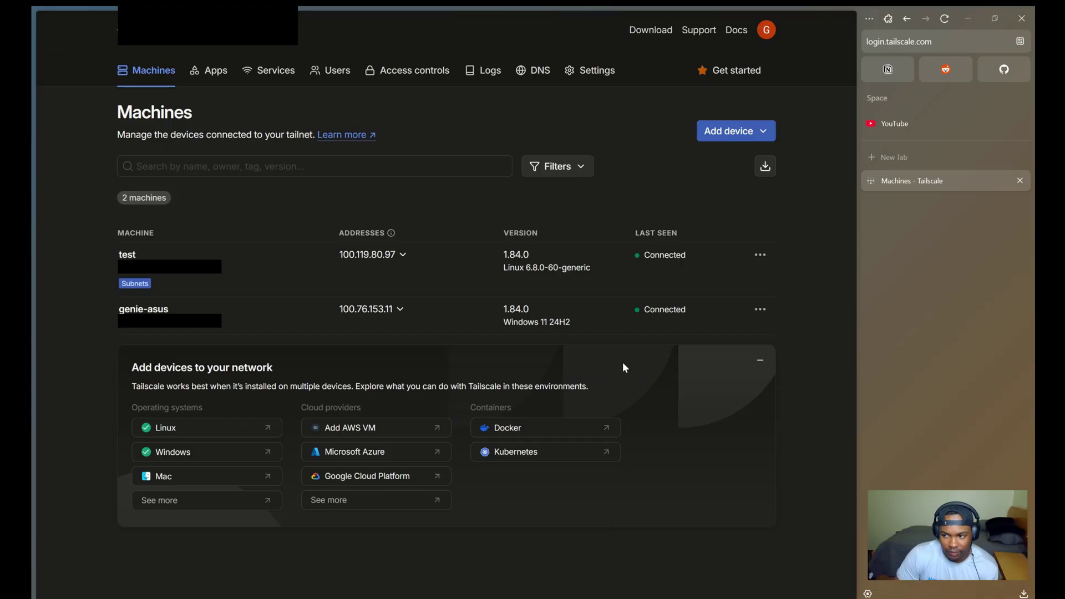
# Step: Try homarr.local.geniehome.net in a new tab (Server Not Found), then go back to Machines
pyautogui.click(899, 158)
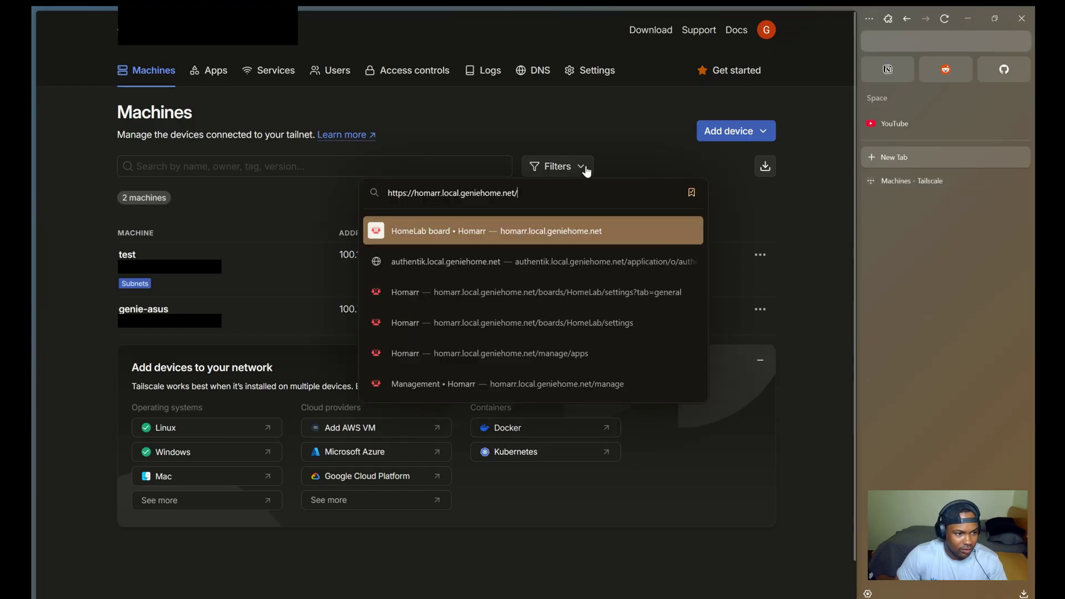
pyautogui.press('Return')
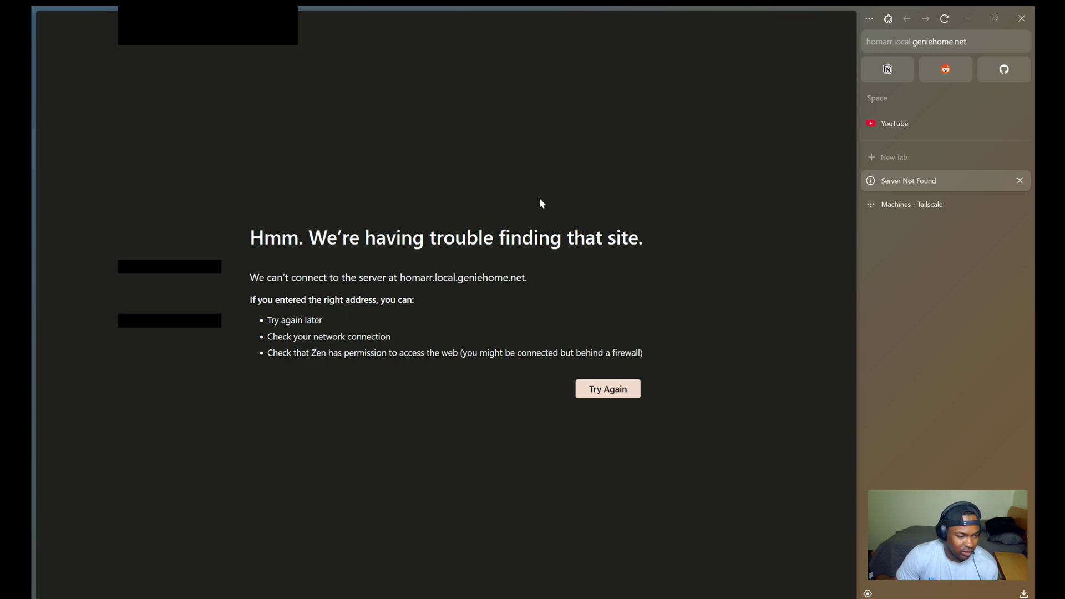
pyautogui.click(894, 212)
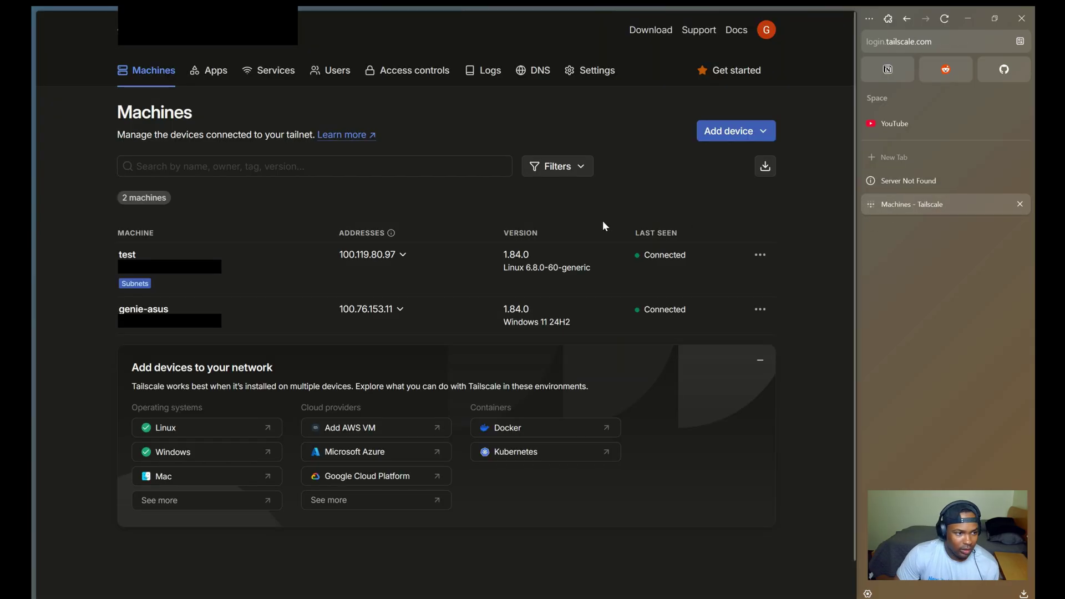
# Step: In DNS settings, save custom nameserver 192.168.20.15 restricted to the geniehome.net domain
pyautogui.click(540, 73)
pyautogui.scroll(-5, 471, 308)
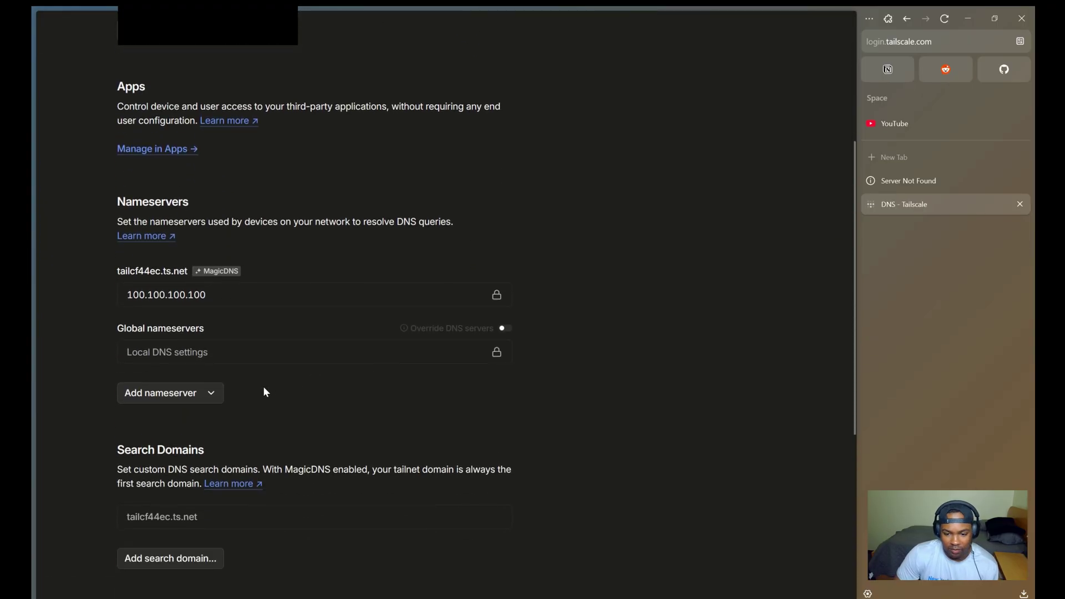
pyautogui.click(181, 394)
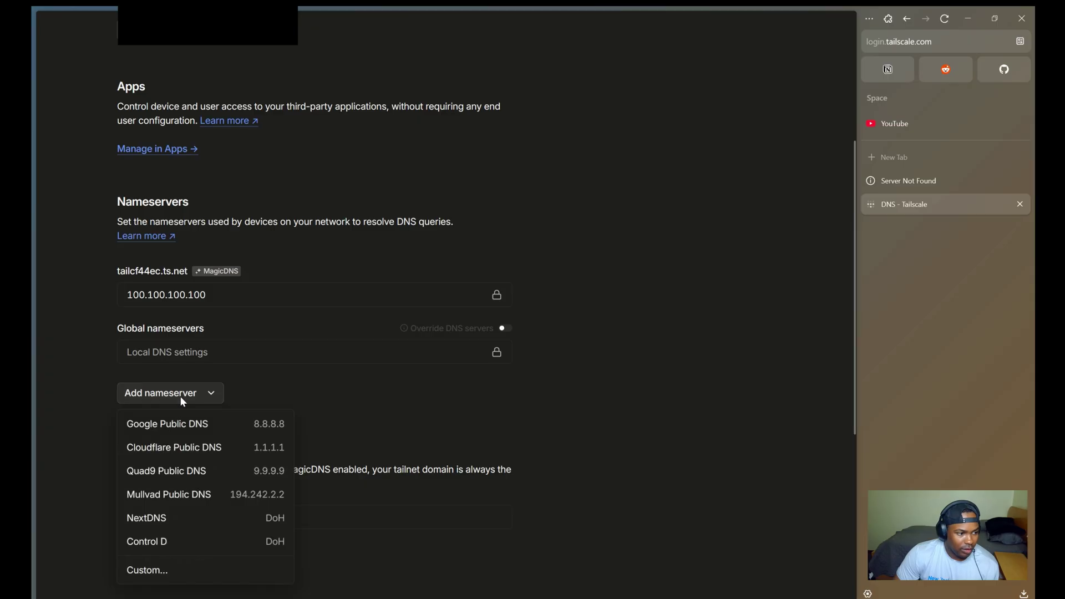
pyautogui.click(161, 572)
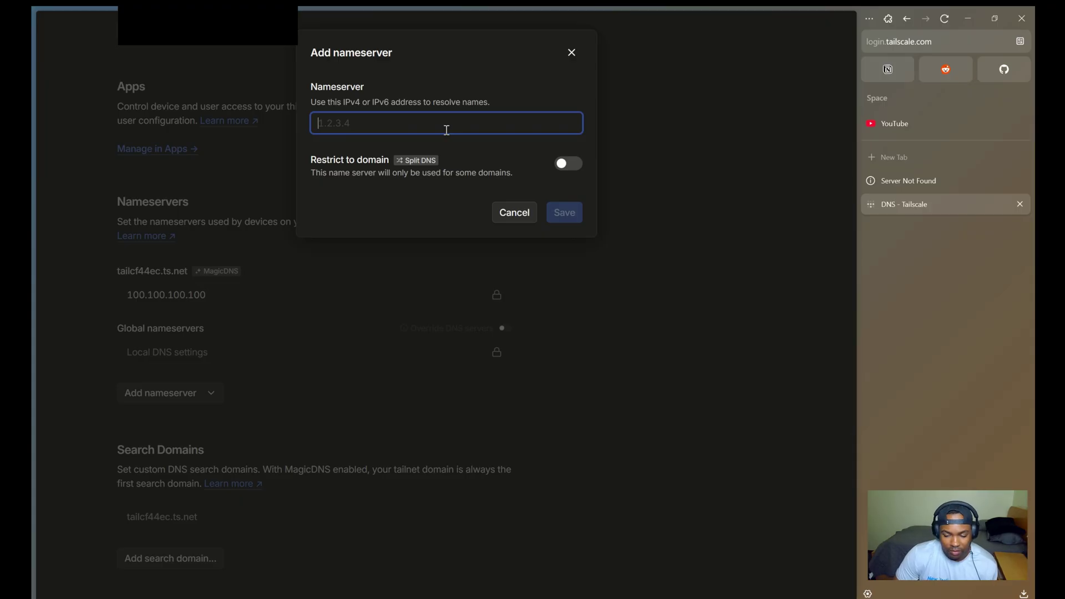
pyautogui.write('192')
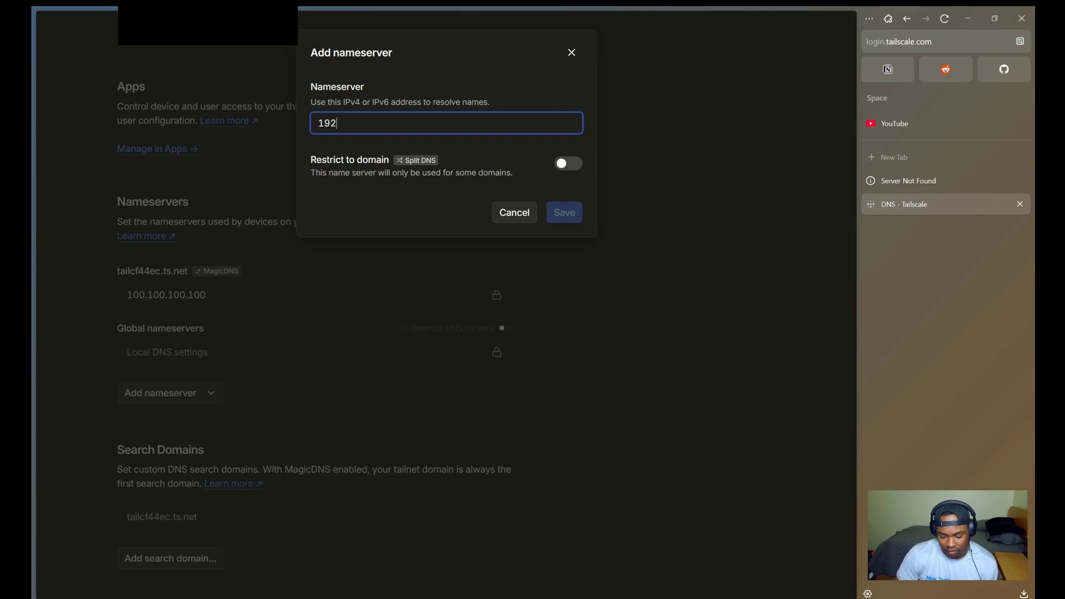
pyautogui.write('.168.20.')
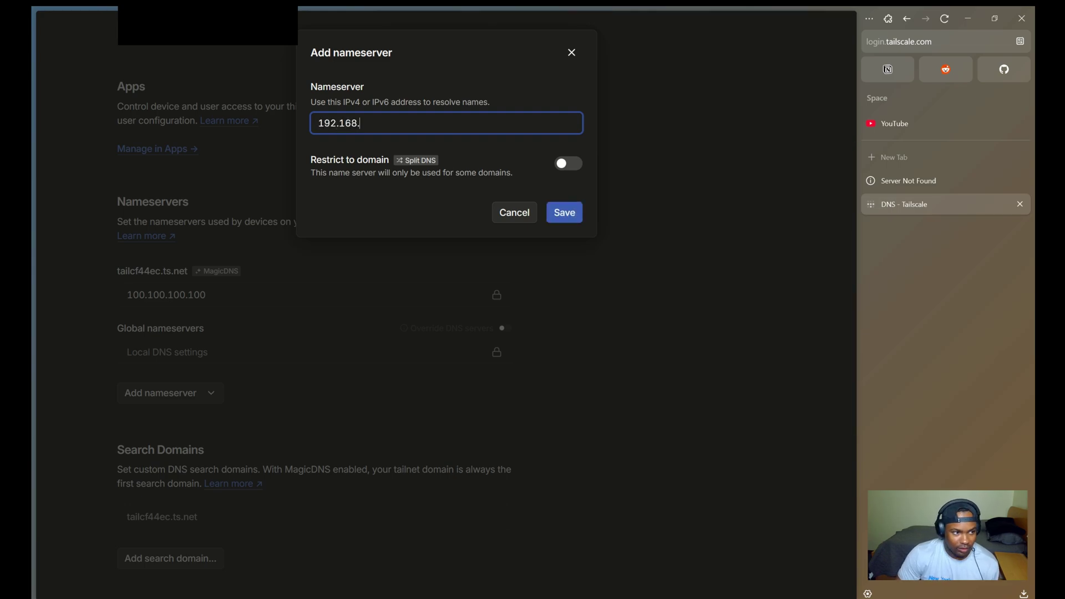
pyautogui.write('15')
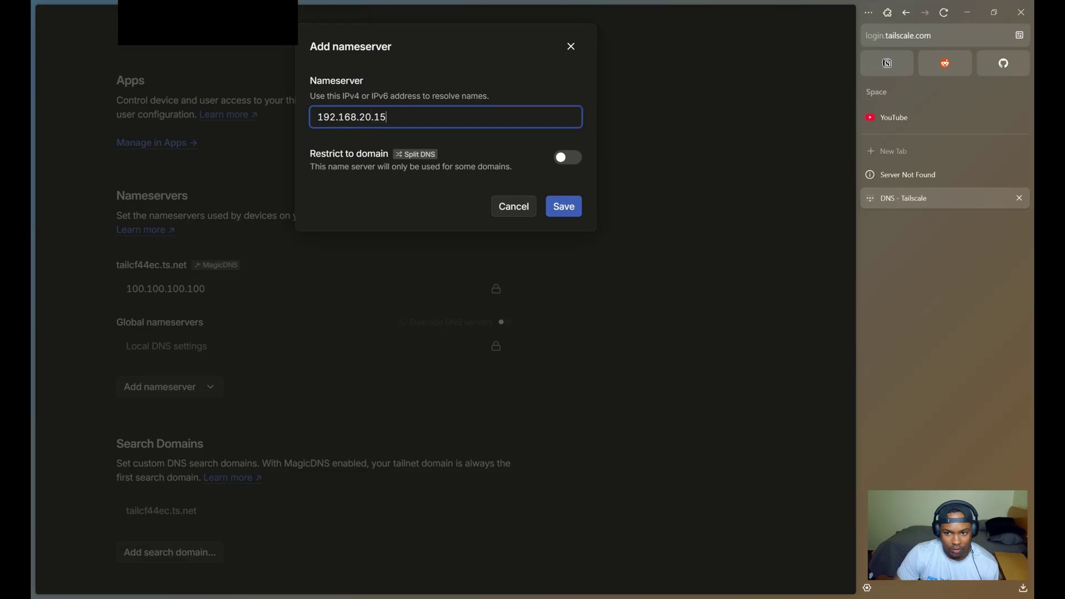
pyautogui.press('Tab')
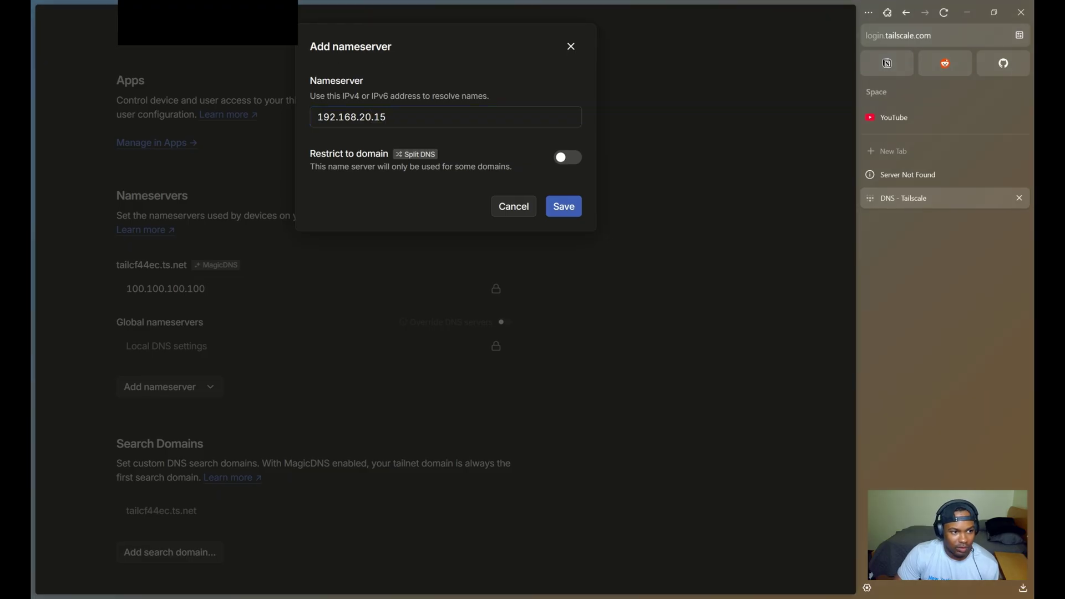
pyautogui.press('space')
pyautogui.click(437, 215)
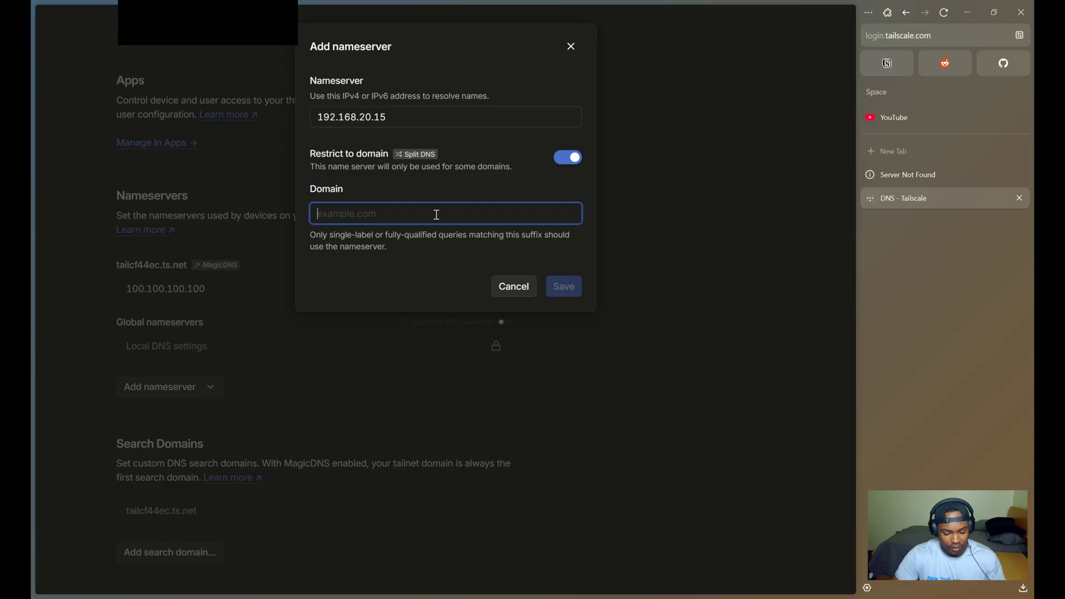
pyautogui.write('genie')
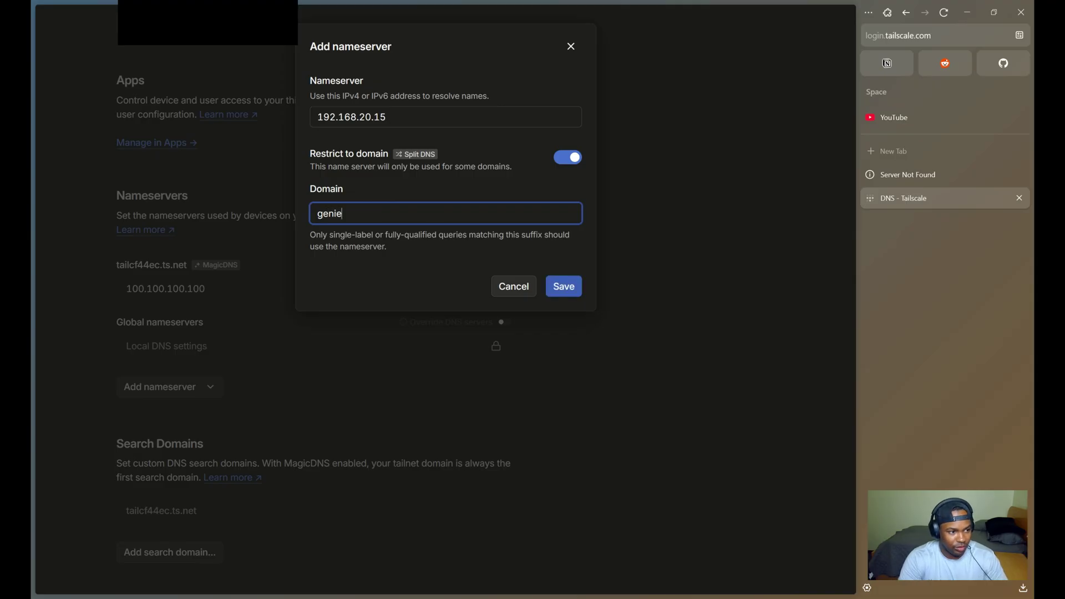
pyautogui.write('home.net')
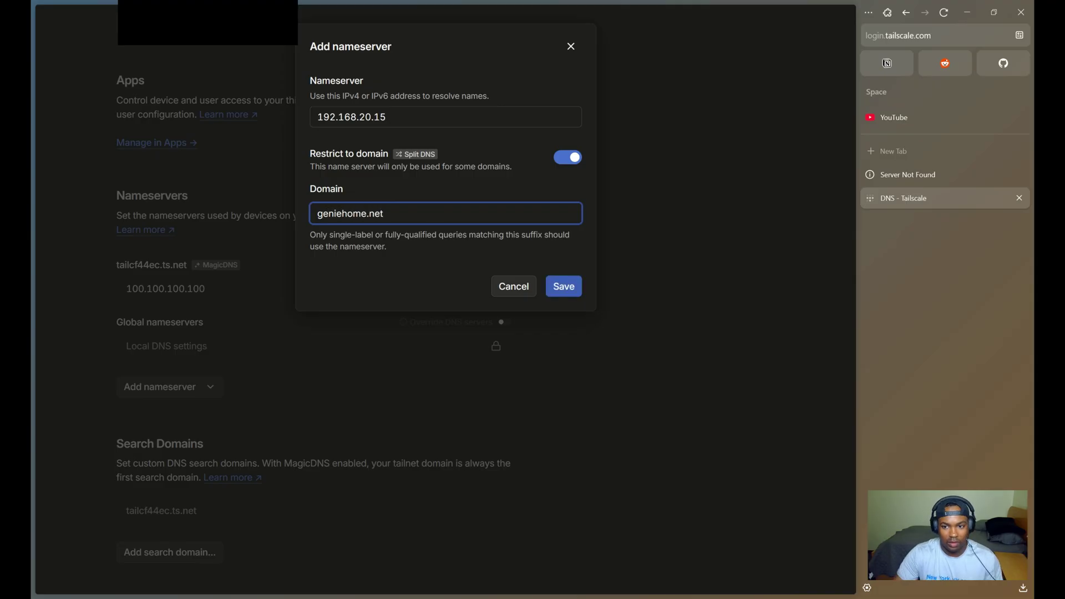
pyautogui.click(565, 288)
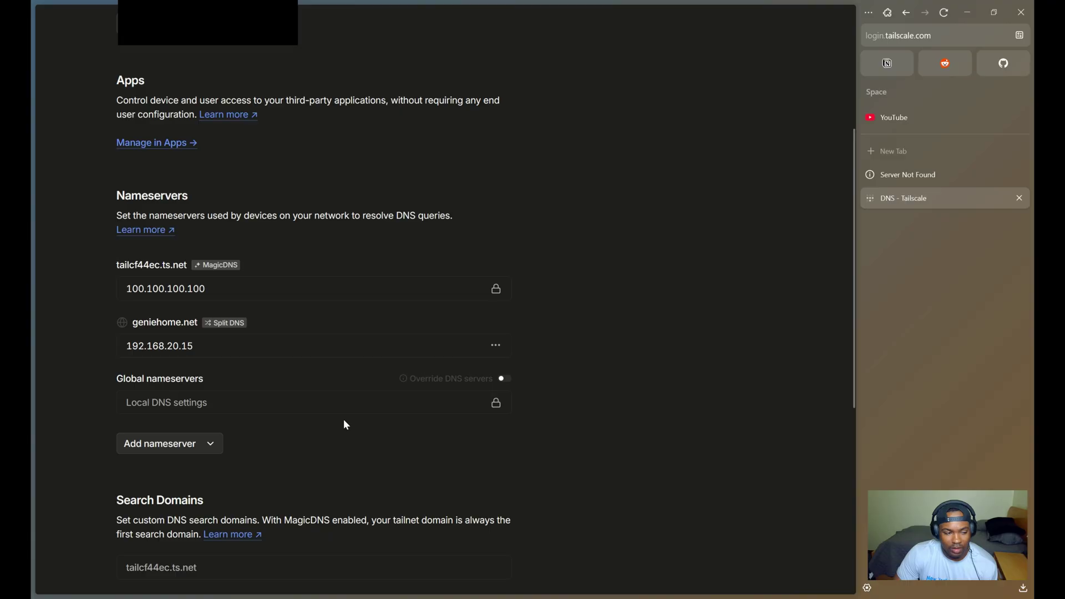
# Step: Add Cloudflare Public DNS as global nameserver and turn on Override DNS servers
pyautogui.click(211, 443)
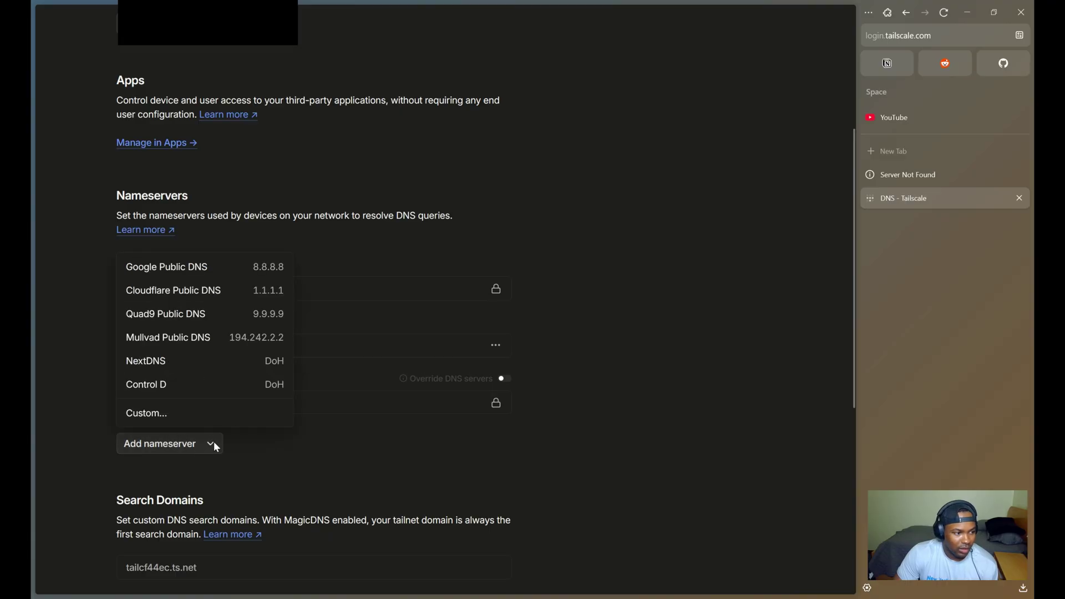
pyautogui.click(194, 299)
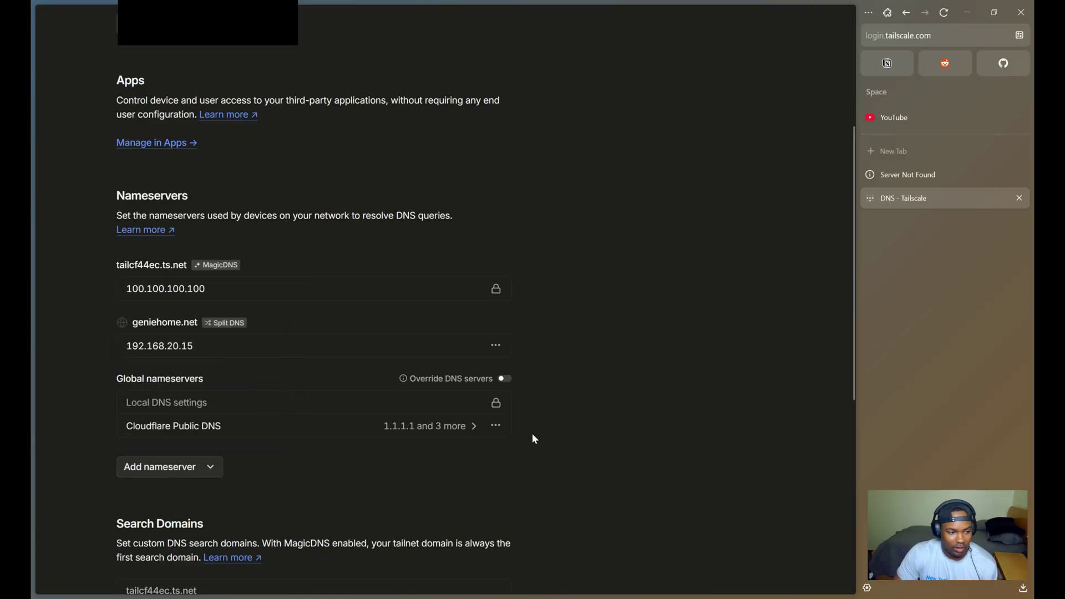
pyautogui.scroll(-2, 412, 467)
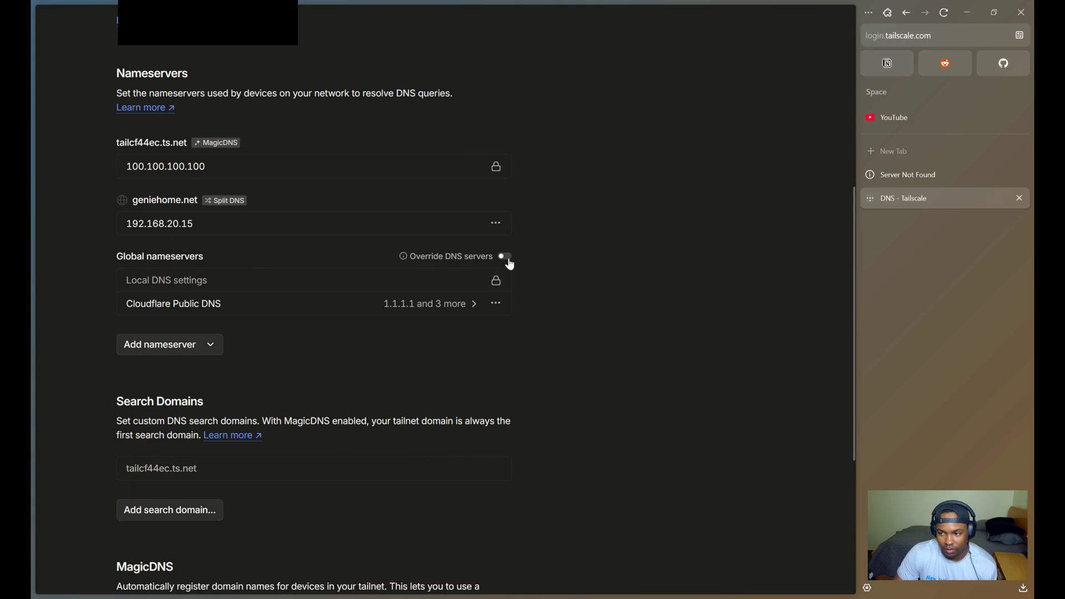
pyautogui.click(508, 261)
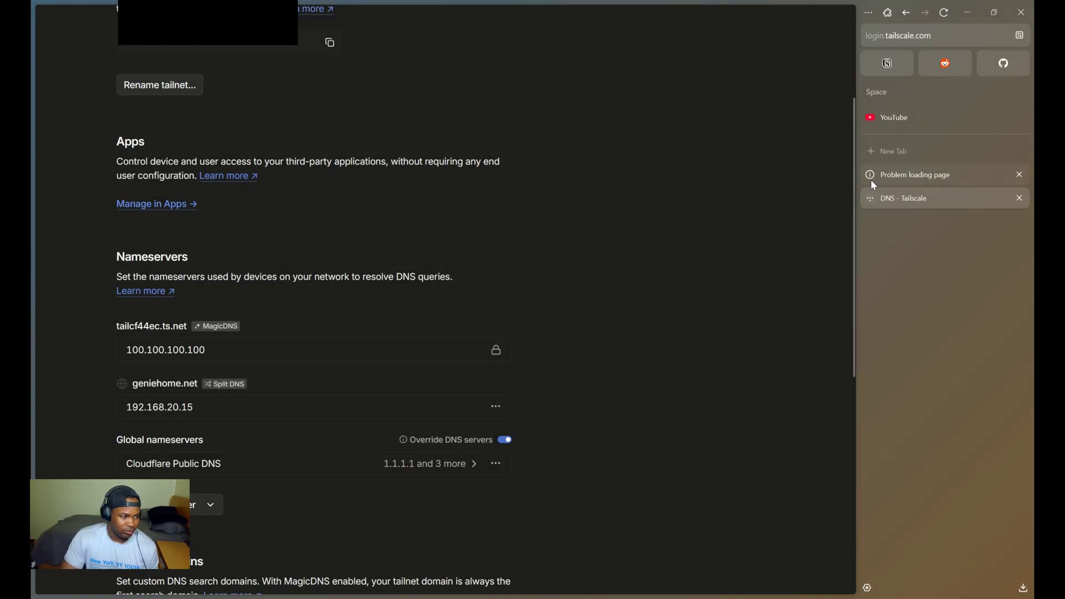
# Step: Reload the failed homarr.local.geniehome.net tab so the HomeLab board appears
pyautogui.click(907, 175)
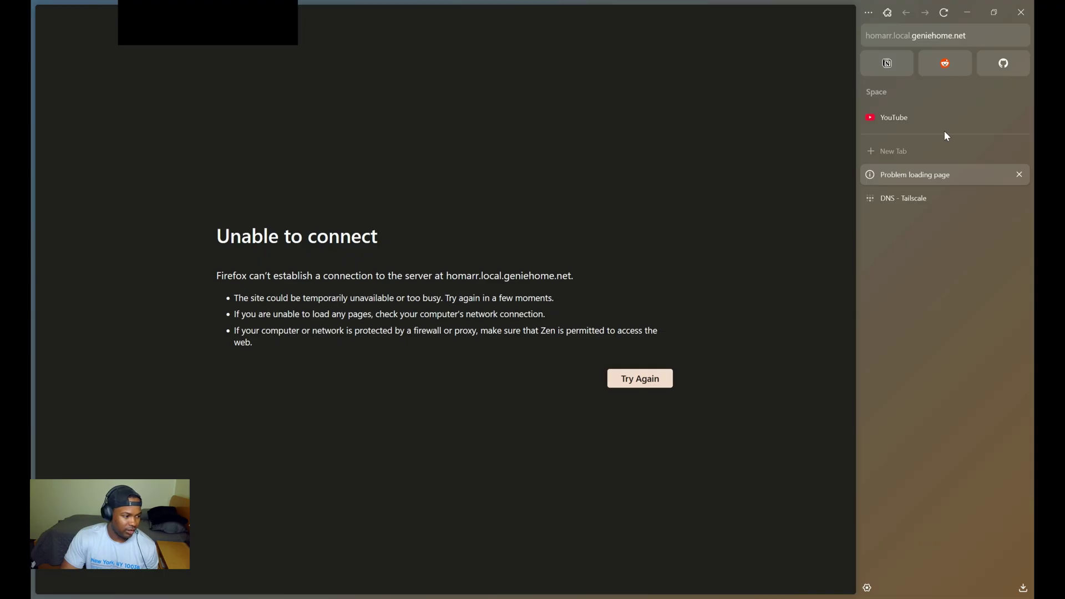
pyautogui.click(943, 13)
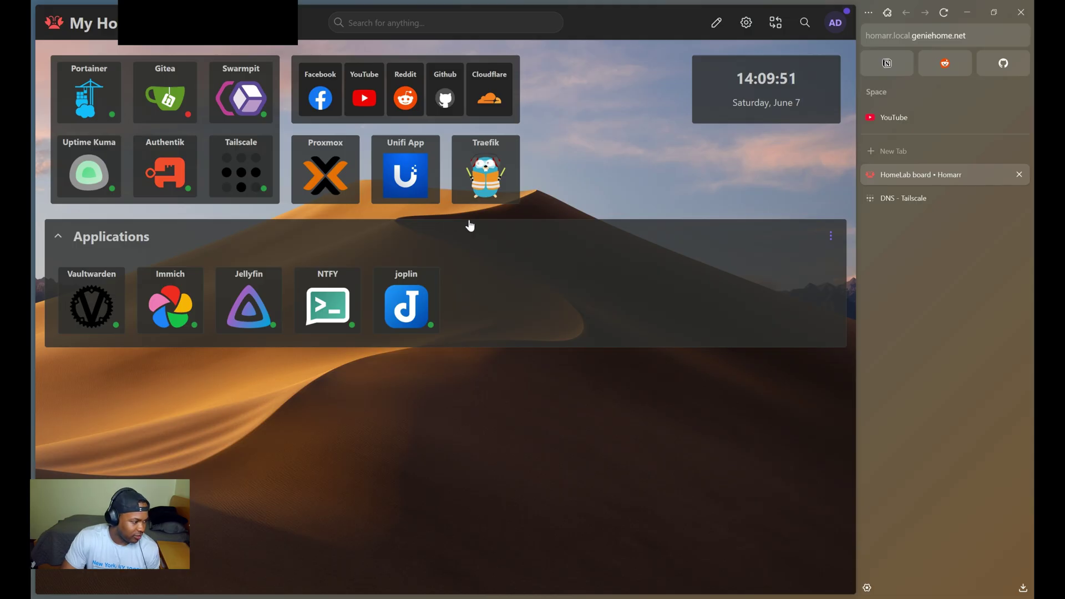
# Step: Open Proxmox VE from its Homarr dashboard tile, showing node prox and VMs 100–105
pyautogui.click(322, 176)
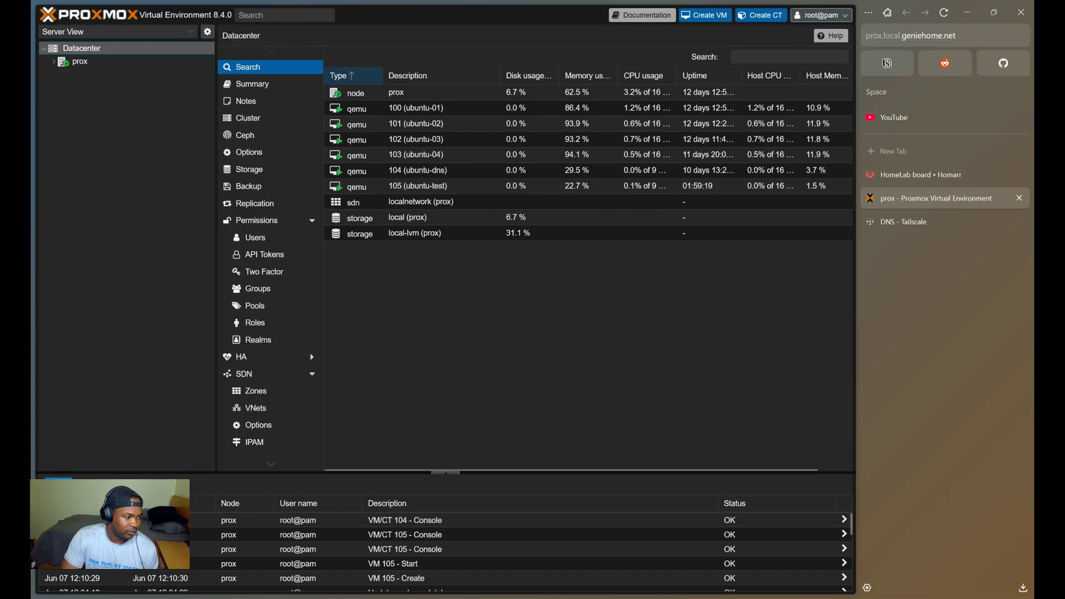